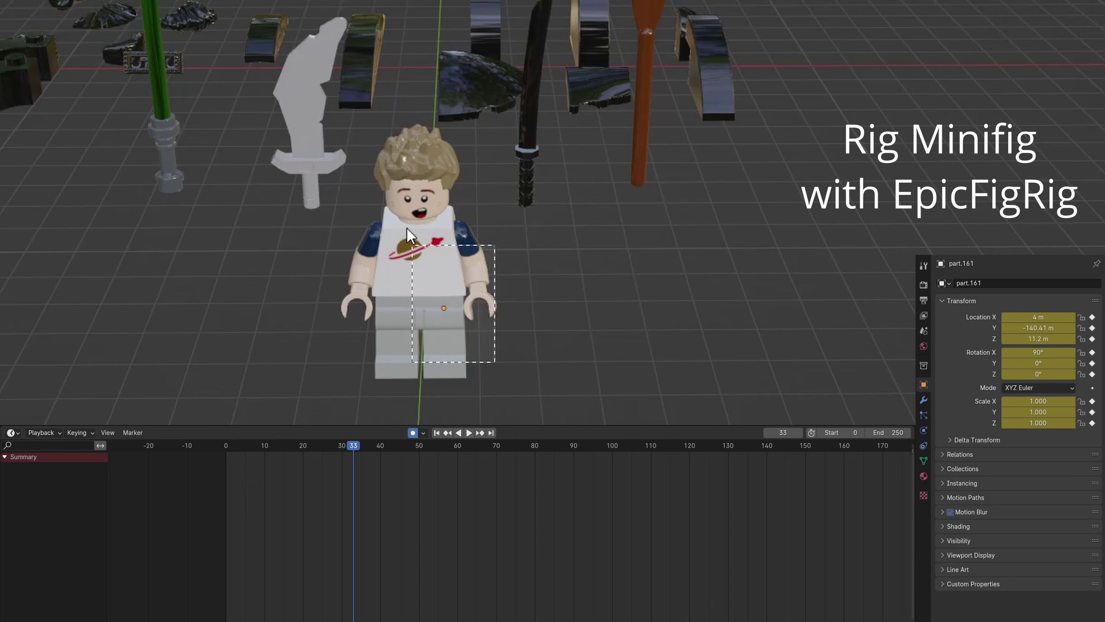
- Rig the minifigure with Rig Selected Minifigure from The EpicFigRig
left_click(407, 228)
key("n")
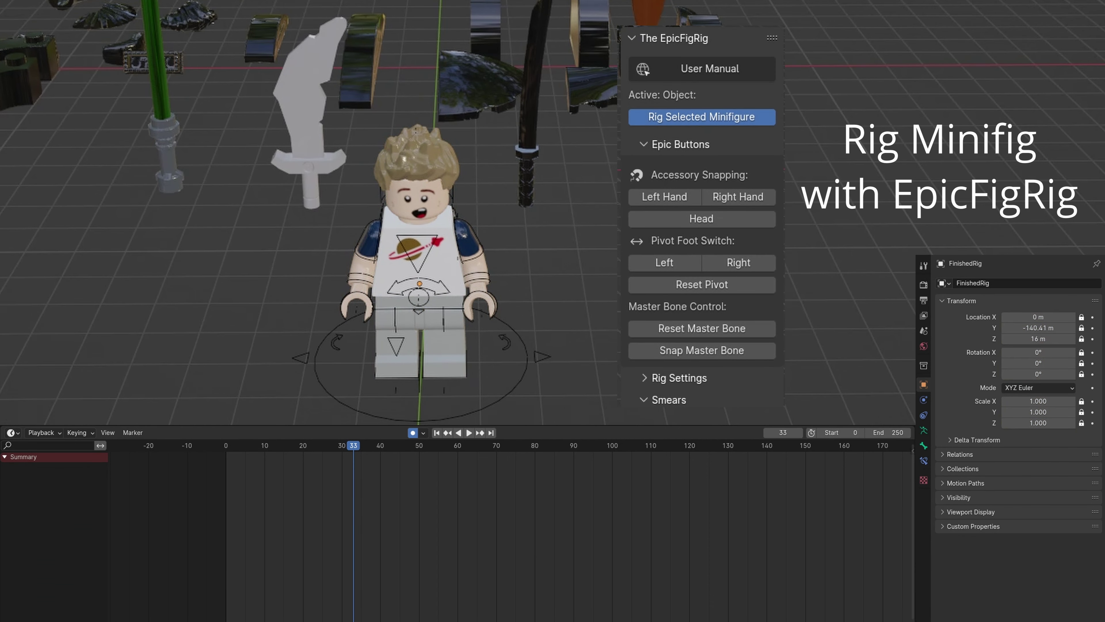
- Snap the 3D cursor to the minifigure's left hand, then move the katana there with its offset kept and rotate it to match the grip
key("shift+s")
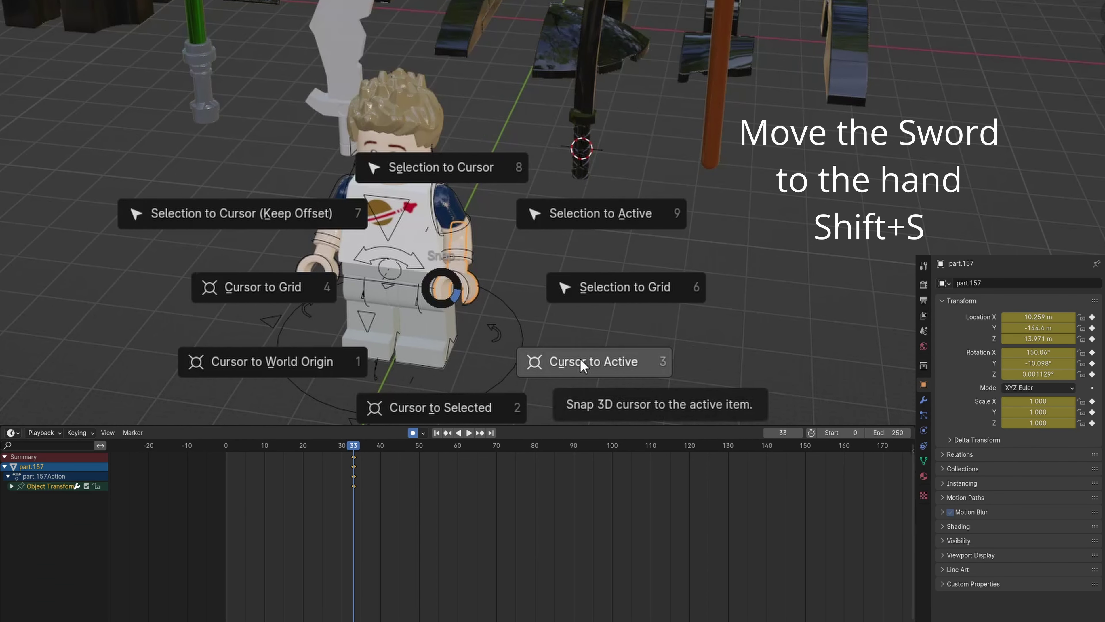
left_click(582, 364)
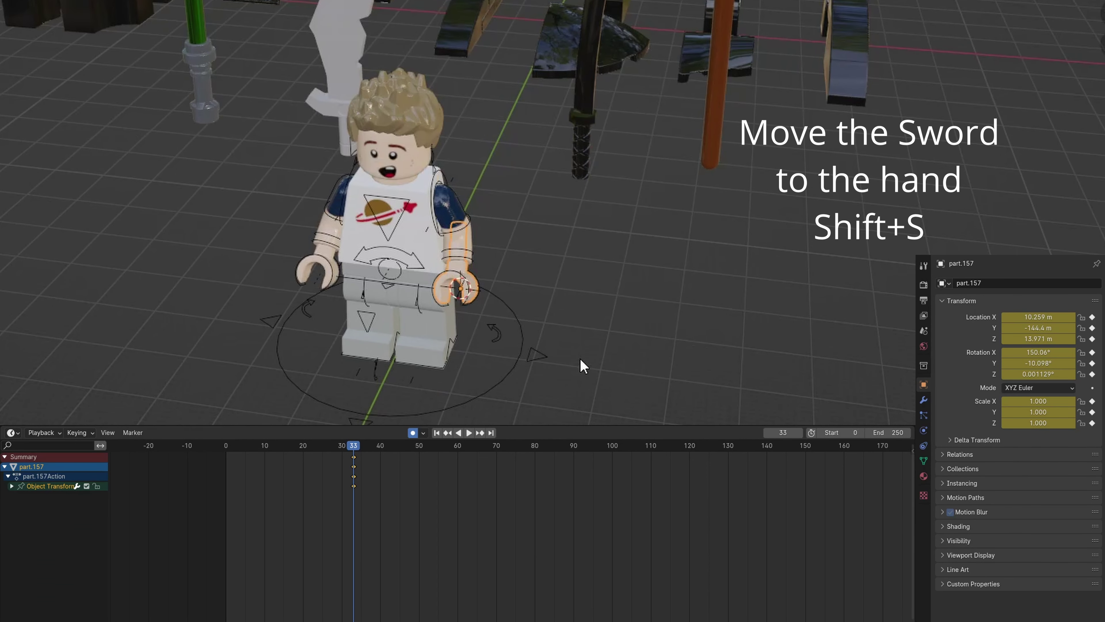
left_click(587, 109)
key("shift+s")
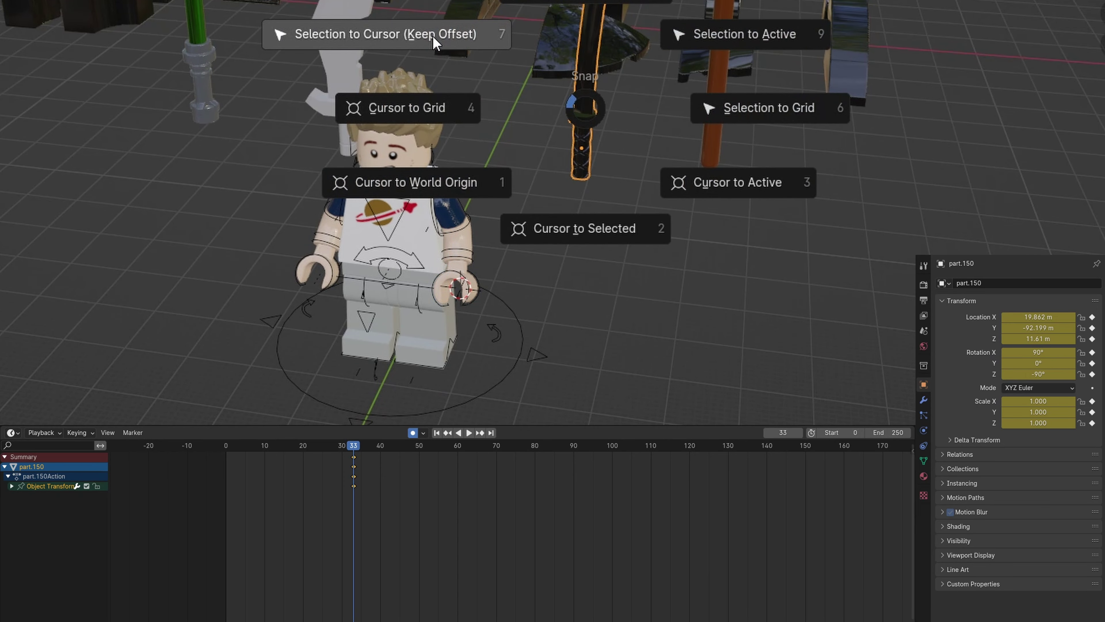
left_click(434, 36)
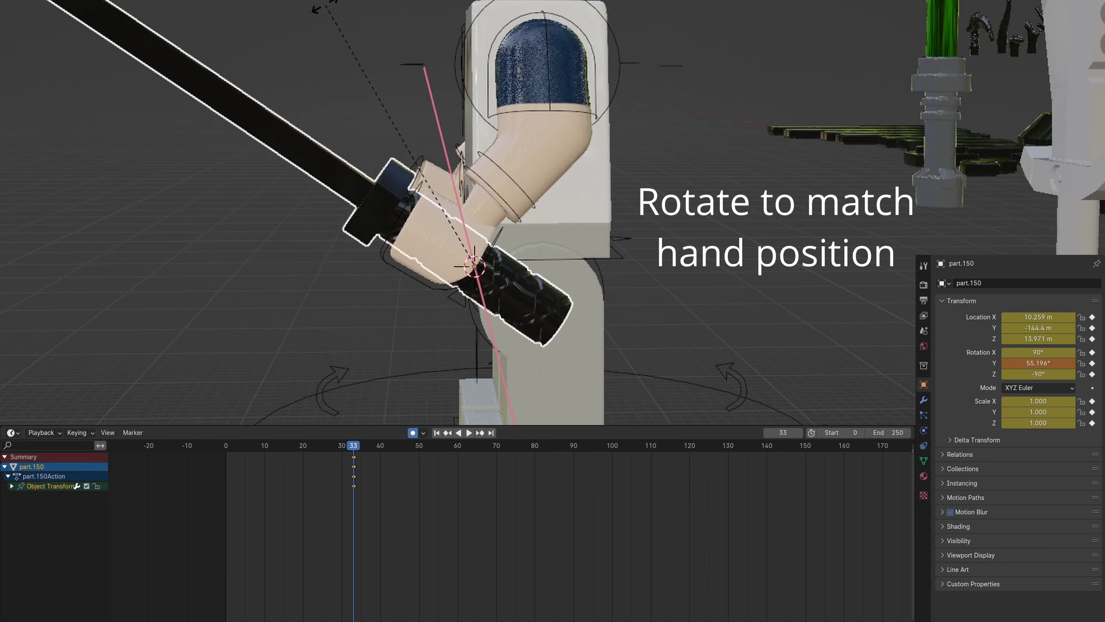
middle_click_drag(326, 5, 600, 68)
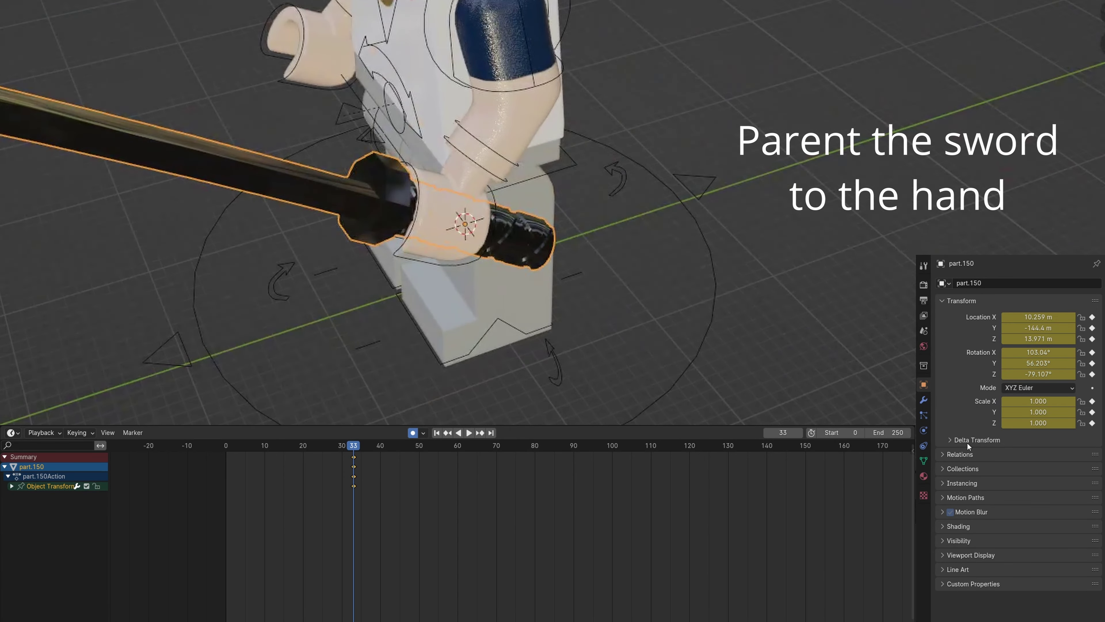
- Add a Child Of constraint to the katana targeting the left hand, and insert a location keyframe for the arm at frame 0
left_click(924, 445)
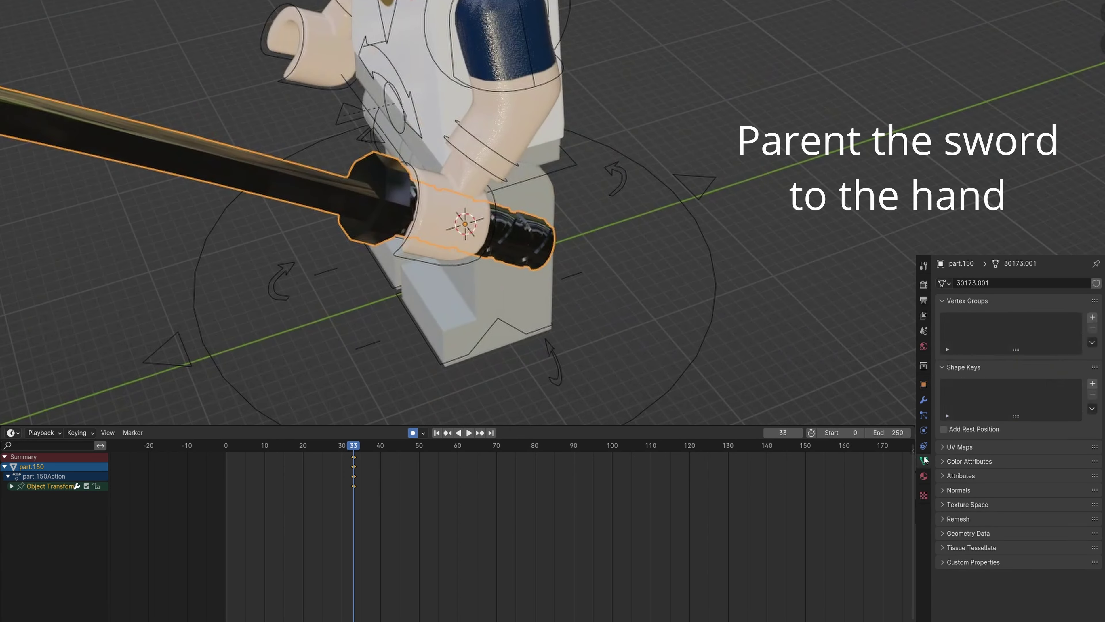
left_click(988, 274)
left_click(1052, 344)
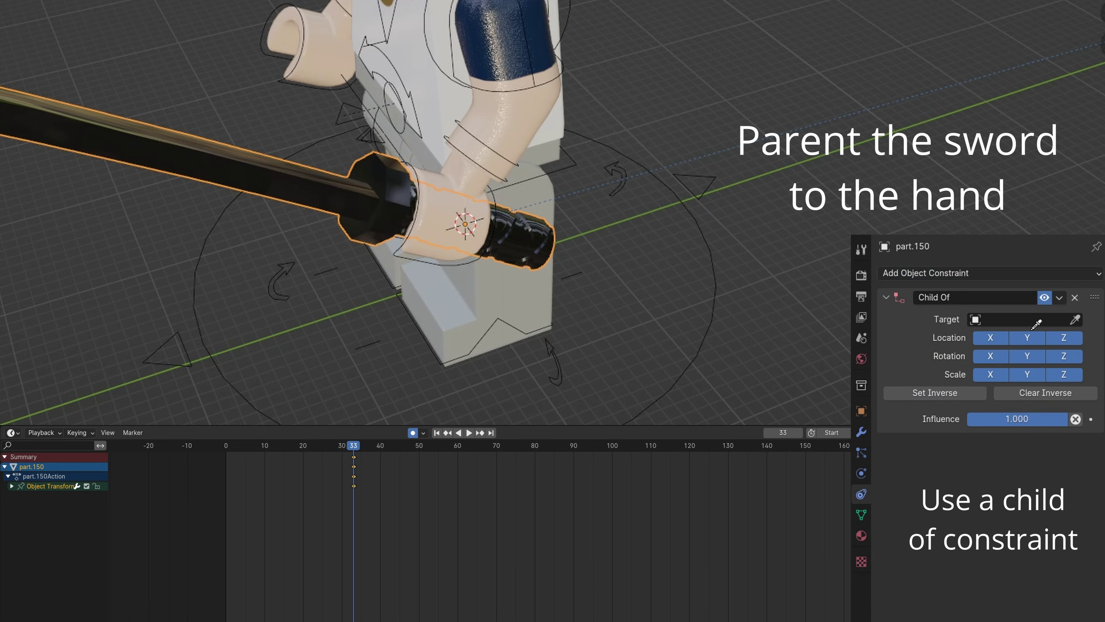
left_click(437, 224)
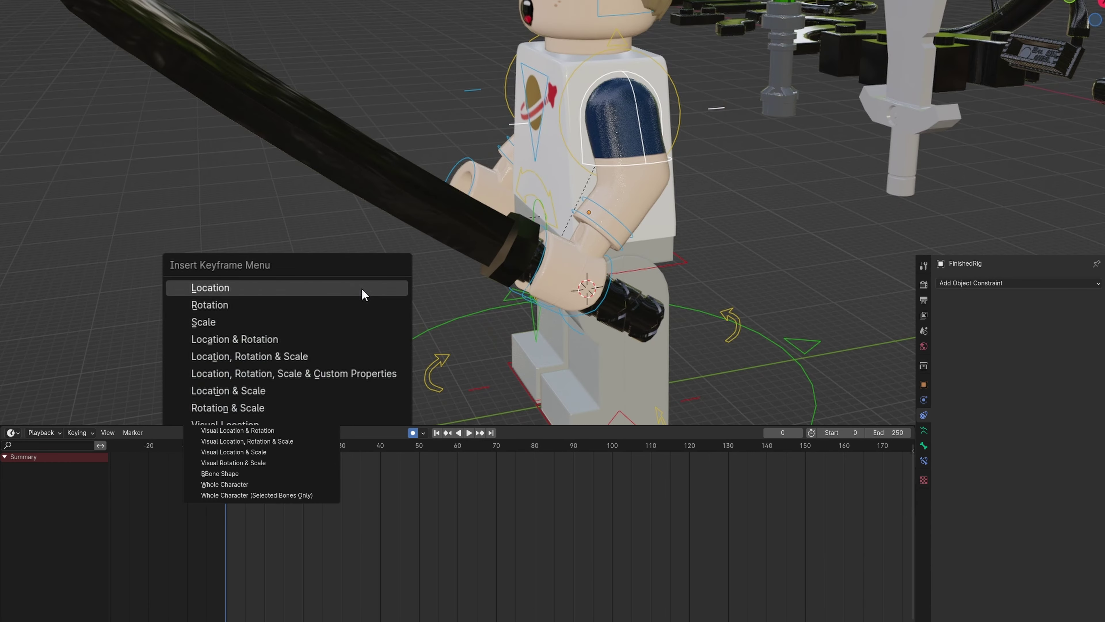
left_click(363, 292)
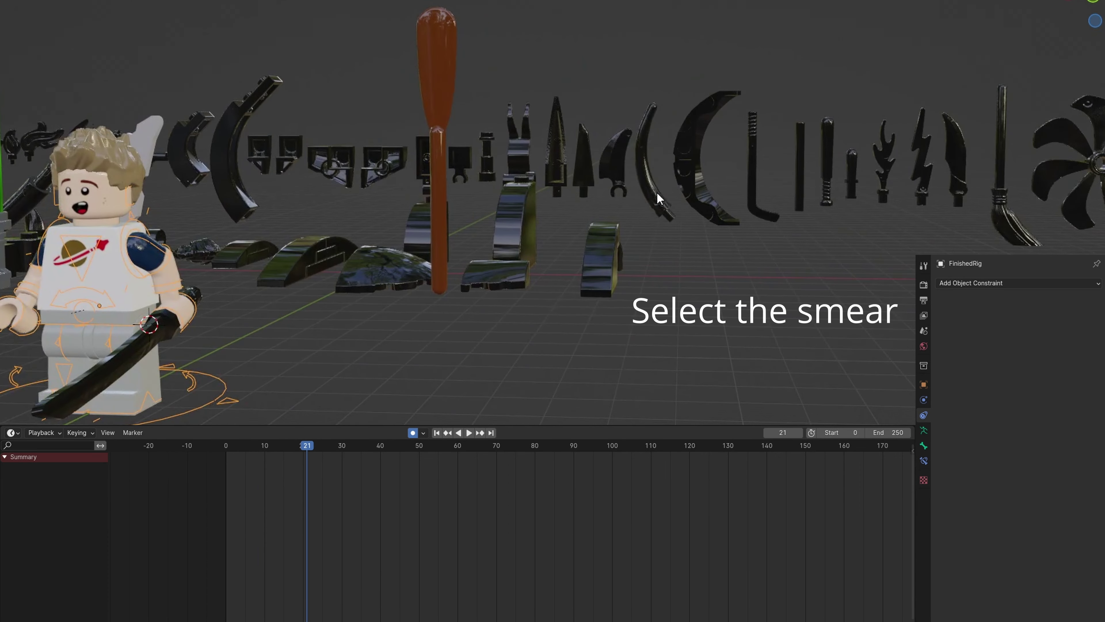
- Select the curved horn-shaped piece as the smear and snap it to the 3D cursor beside the minifigure
left_click(658, 198)
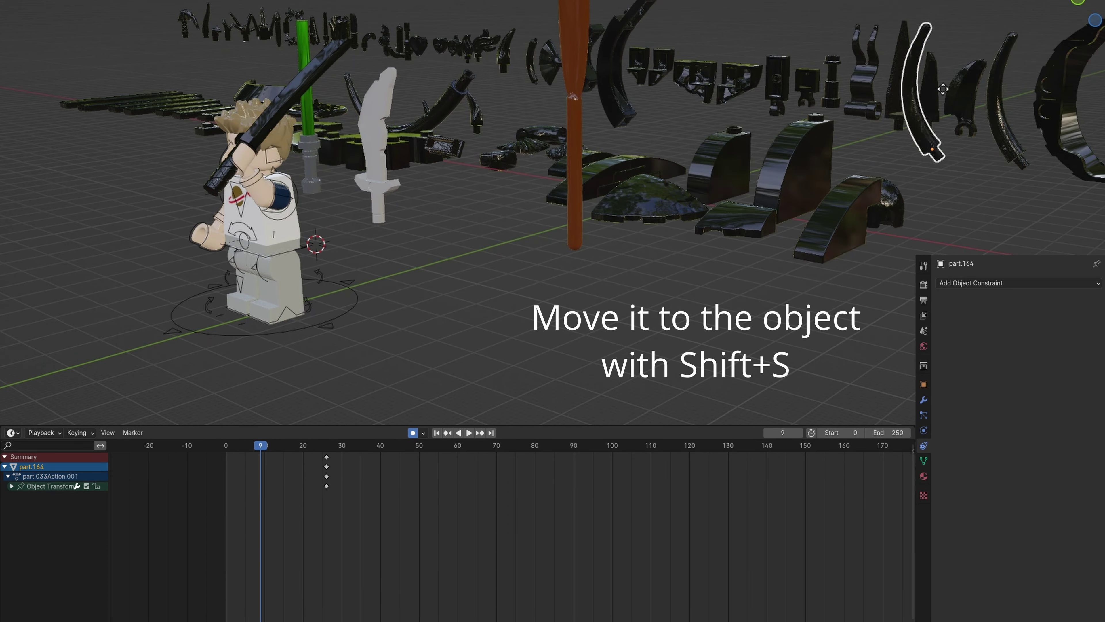
key("shift+s")
left_click(416, 132)
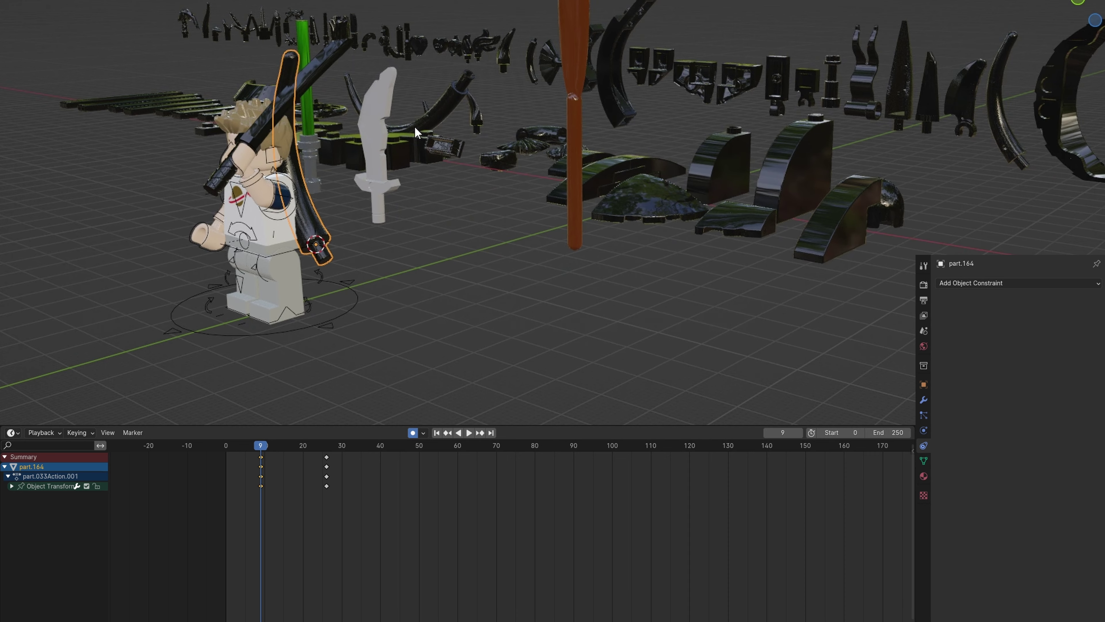
- Rotate the smear piece in side view at the katana's tip to line it up with the path of motion
key("KP_3")
key("r")
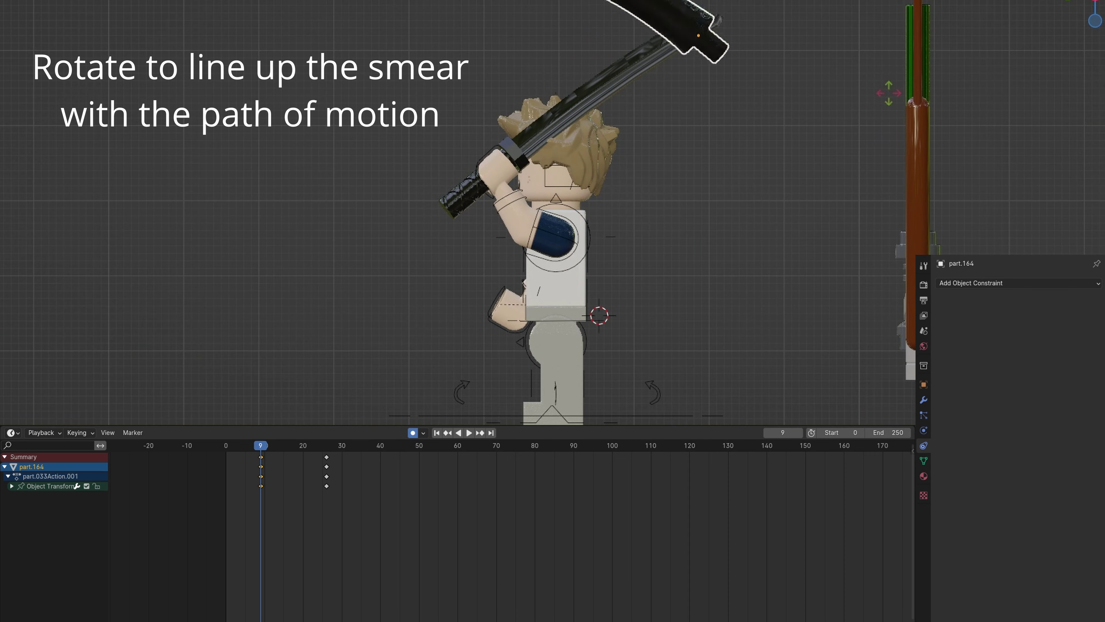
left_click(599, 315)
- Delete the round connector from the end of the smear piece in Edit Mode
middle_click_drag(599, 315, 470, 244)
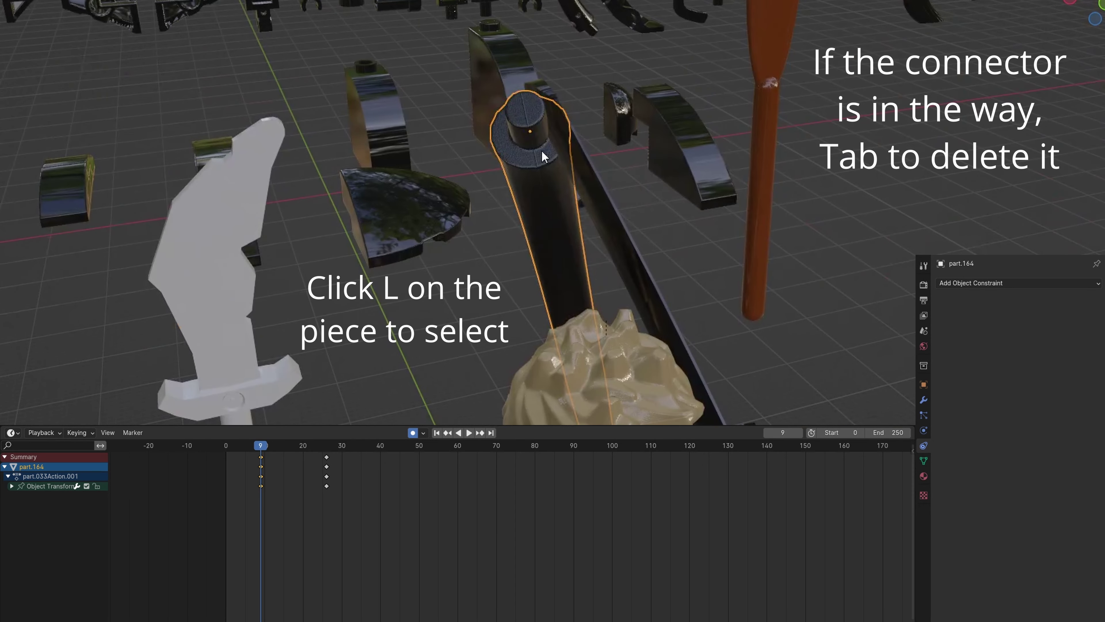
key("Tab")
left_click(530, 117)
key("x")
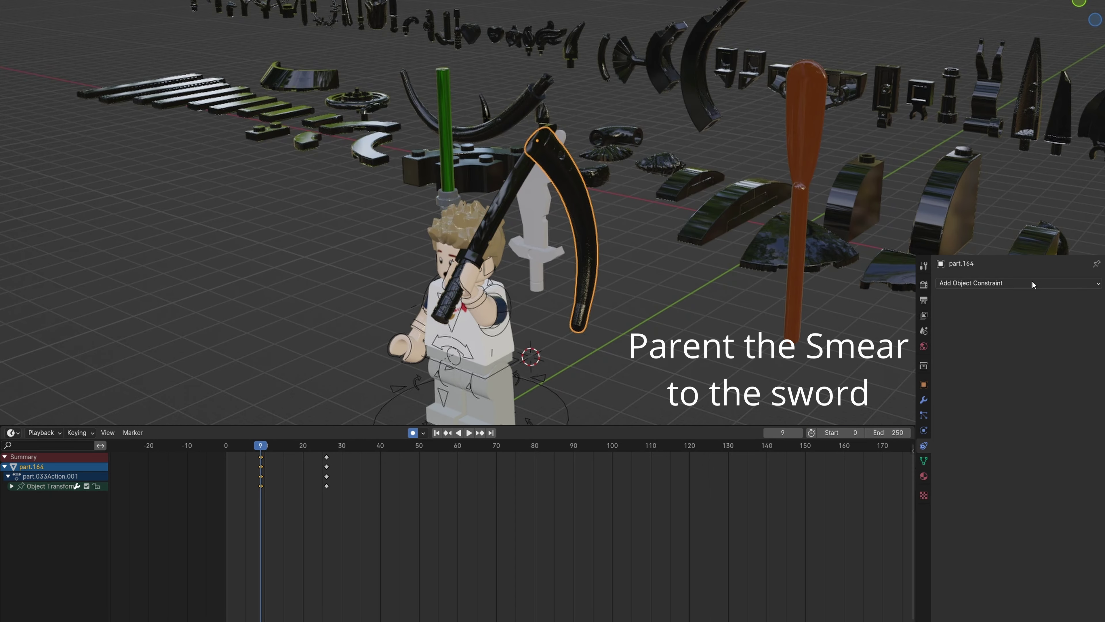
- Add a Child Of constraint to the smear piece with the katana as its target
left_click(1019, 283)
left_click(1070, 336)
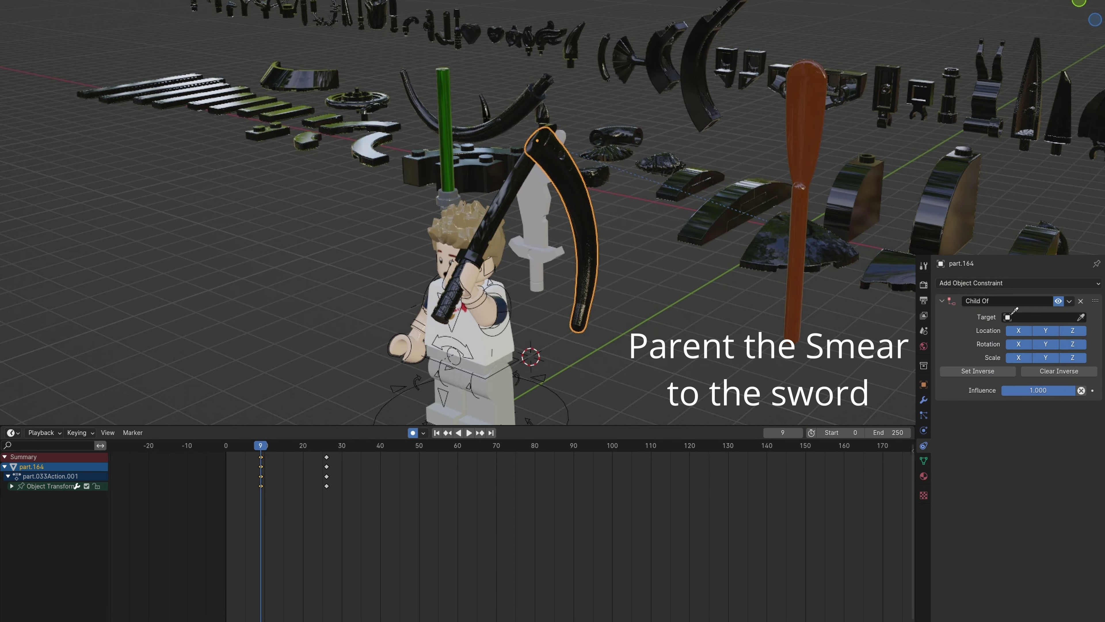
left_click(1082, 317)
left_click(517, 161)
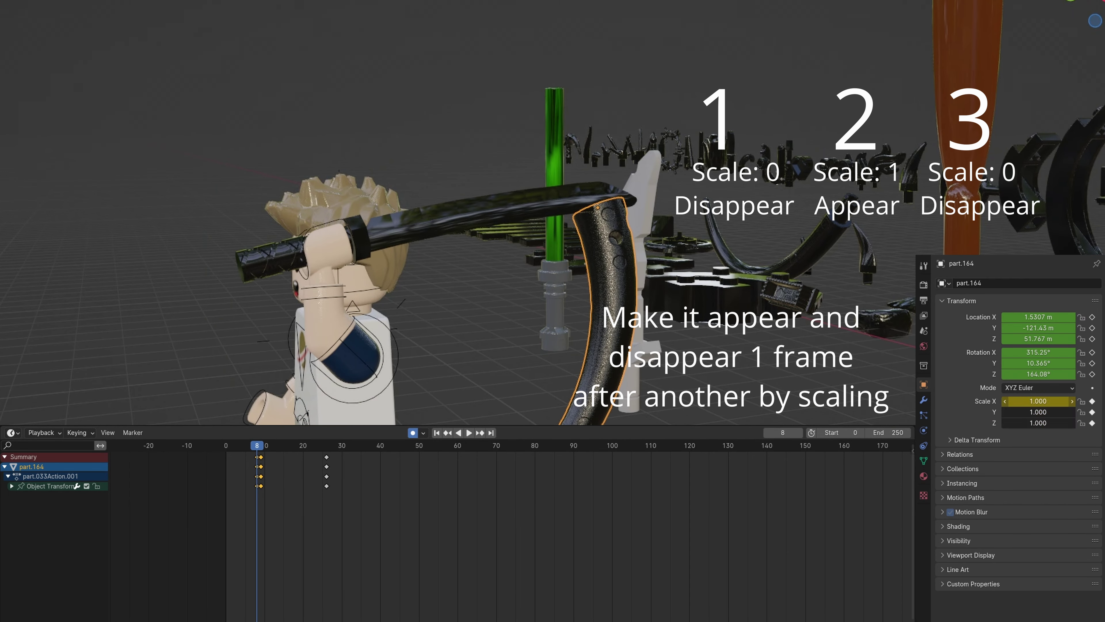
- Keyframe the smear's scale between 0 and 1 one frame apart around the sword swing, and play back the animation
key("Right")
key("Right")
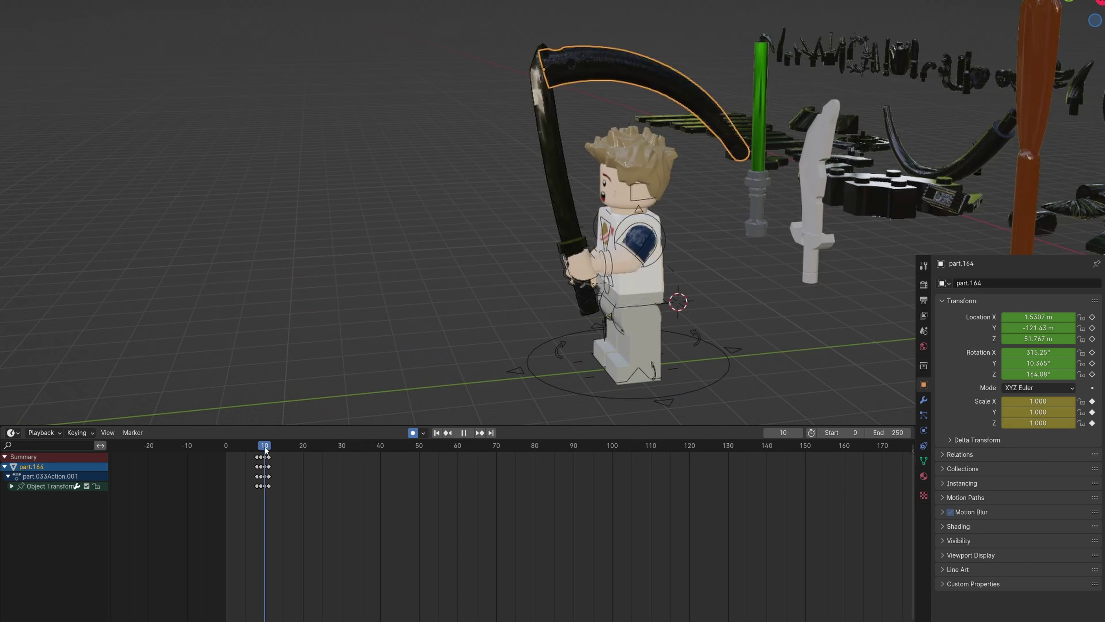
key("shift+Left")
key("space")
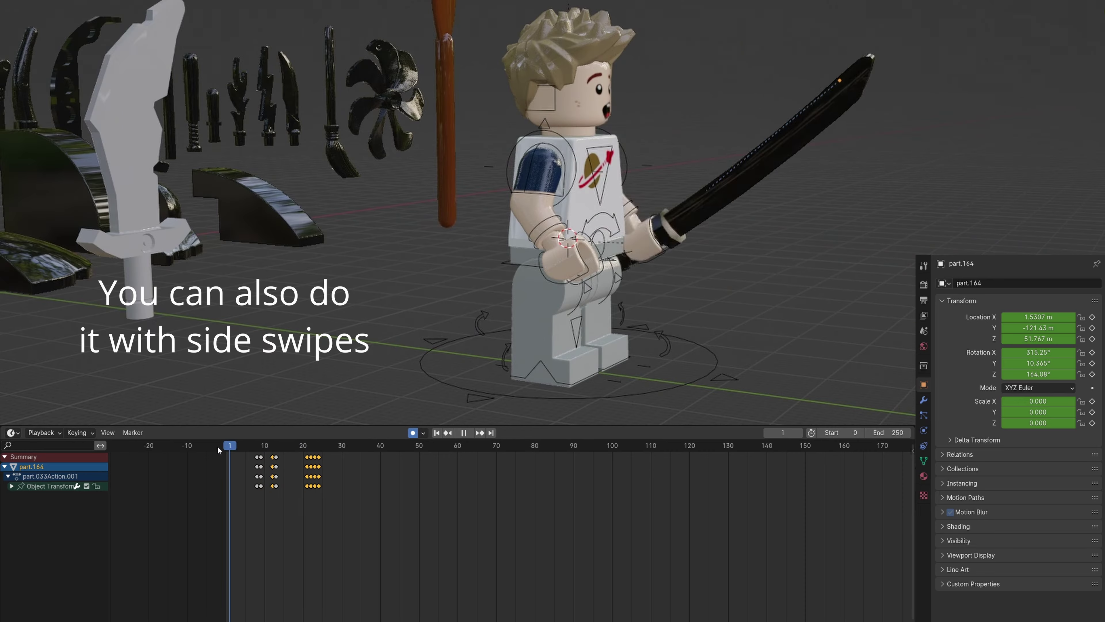
key("space")
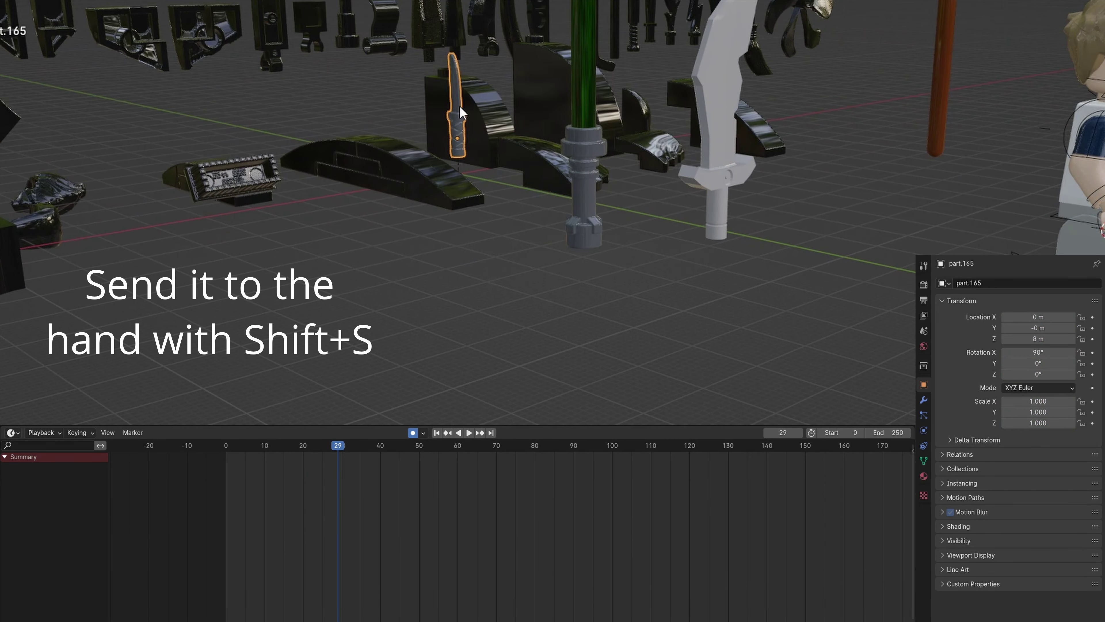
- Snap the knife to the 3D cursor at the minifigure's right hand and rotate it to fit the grip
key("shift+s")
left_click(352, 43)
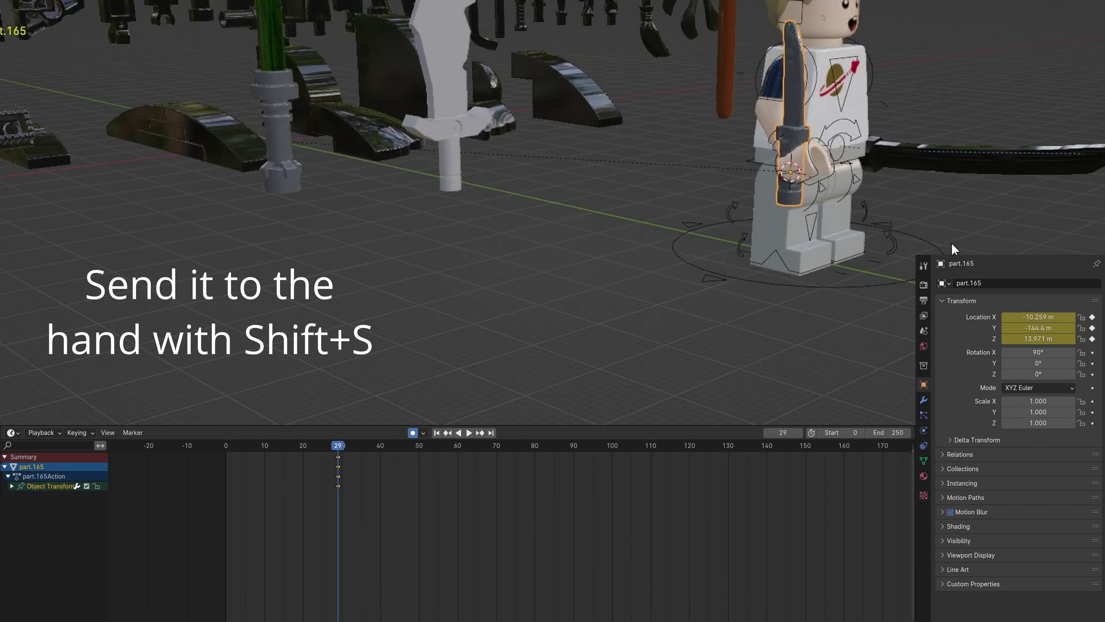
key("r")
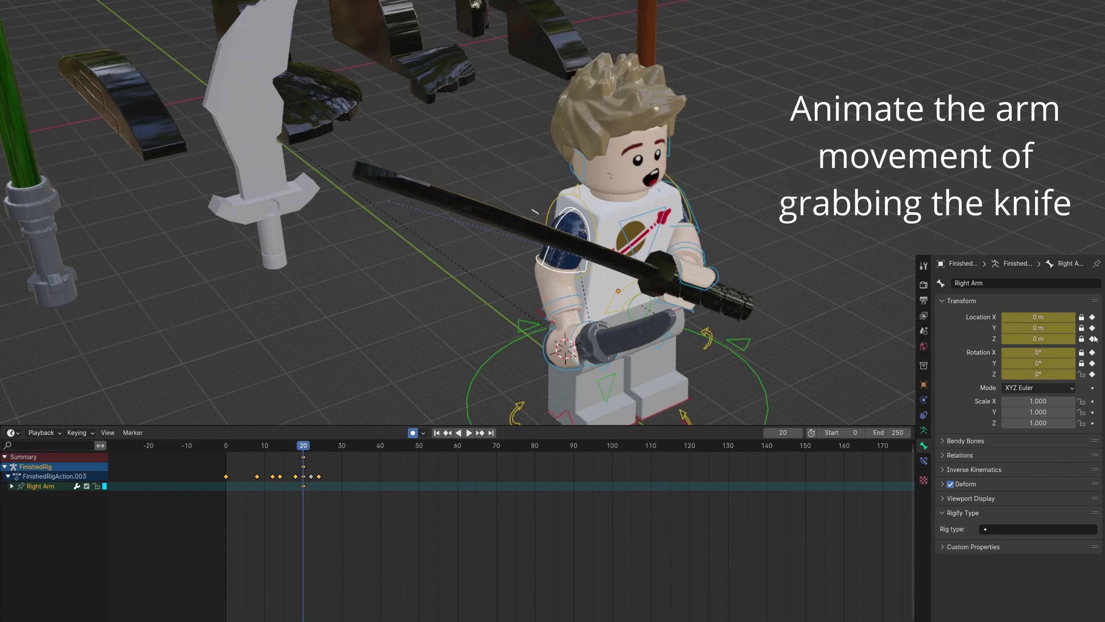
- Keyframe the Right Arm bone at frame 26 with rotation X -18° and Z -66° for grabbing the knife, and preview the movement
key("Right")
key("Right")
key("Right")
key("Right")
key("Right")
key("Right")
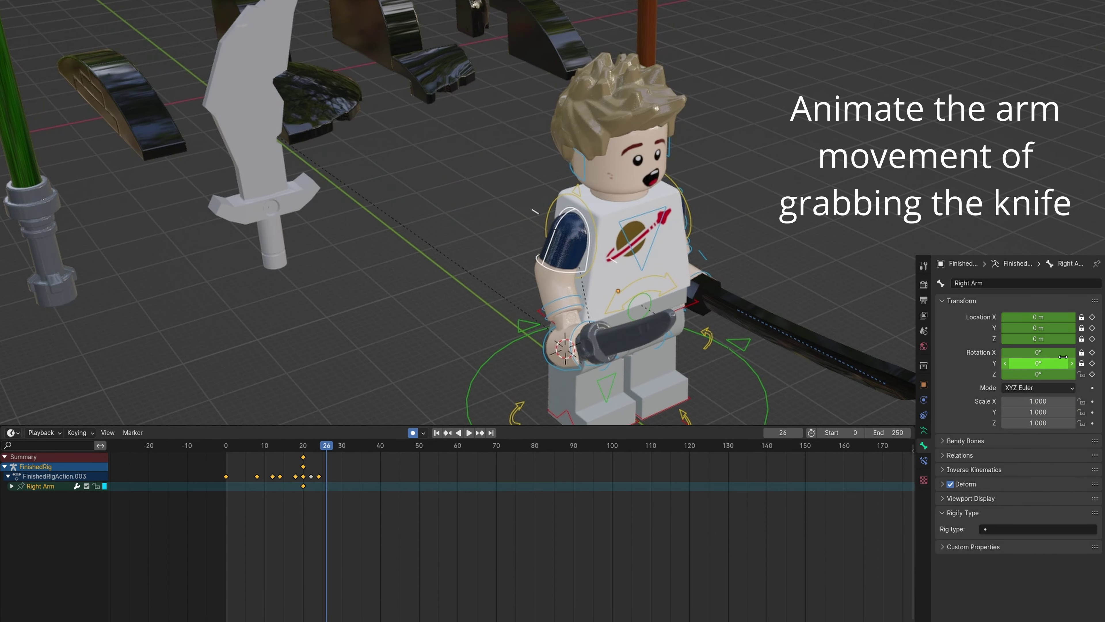
key("i")
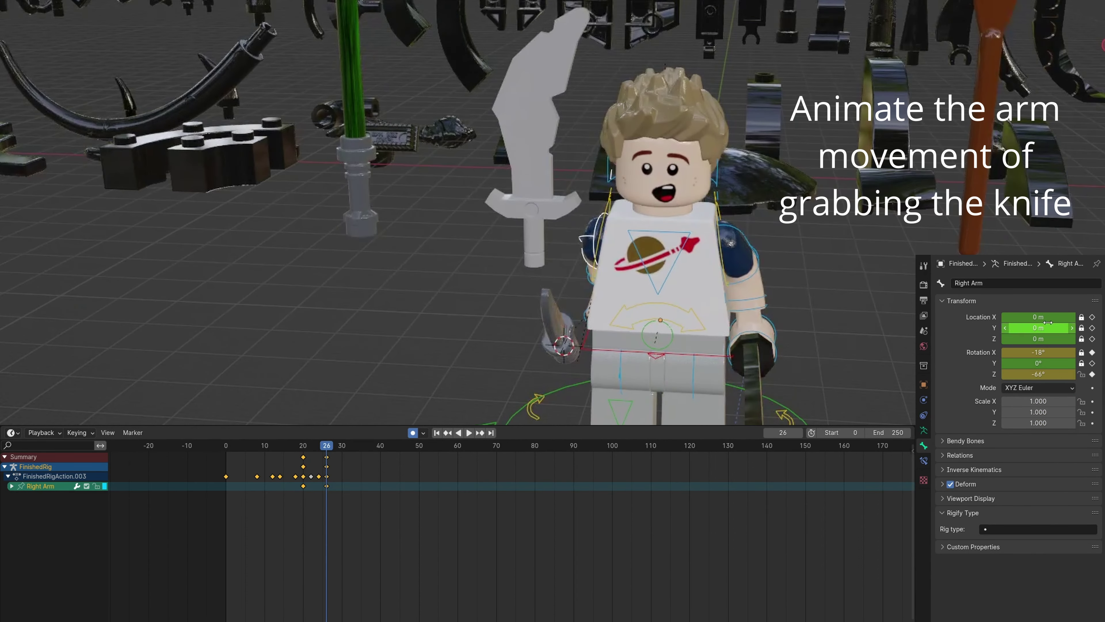
key("space")
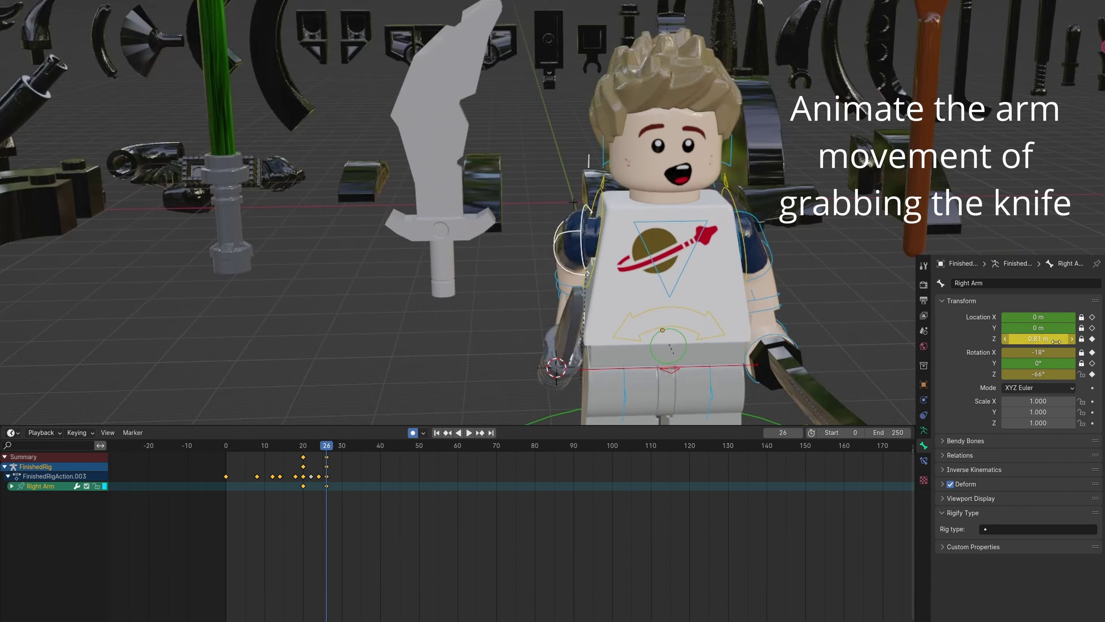
left_click(300, 448)
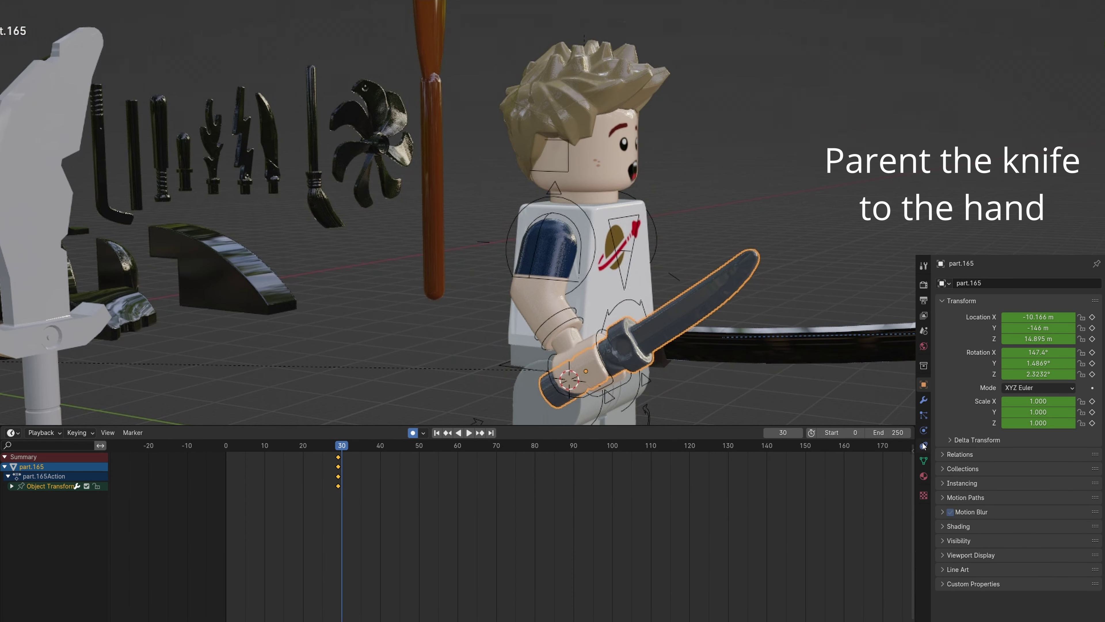
- Add a Child Of constraint to the knife with the right hand as its target
left_click(923, 430)
left_click(923, 445)
left_click(1019, 283)
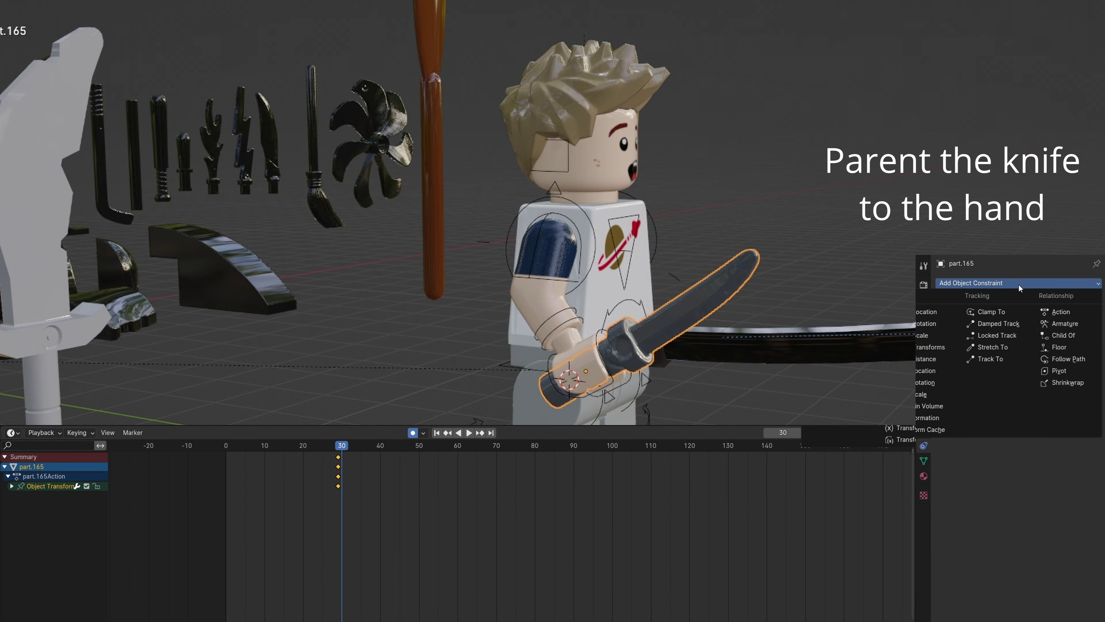
left_click(1062, 335)
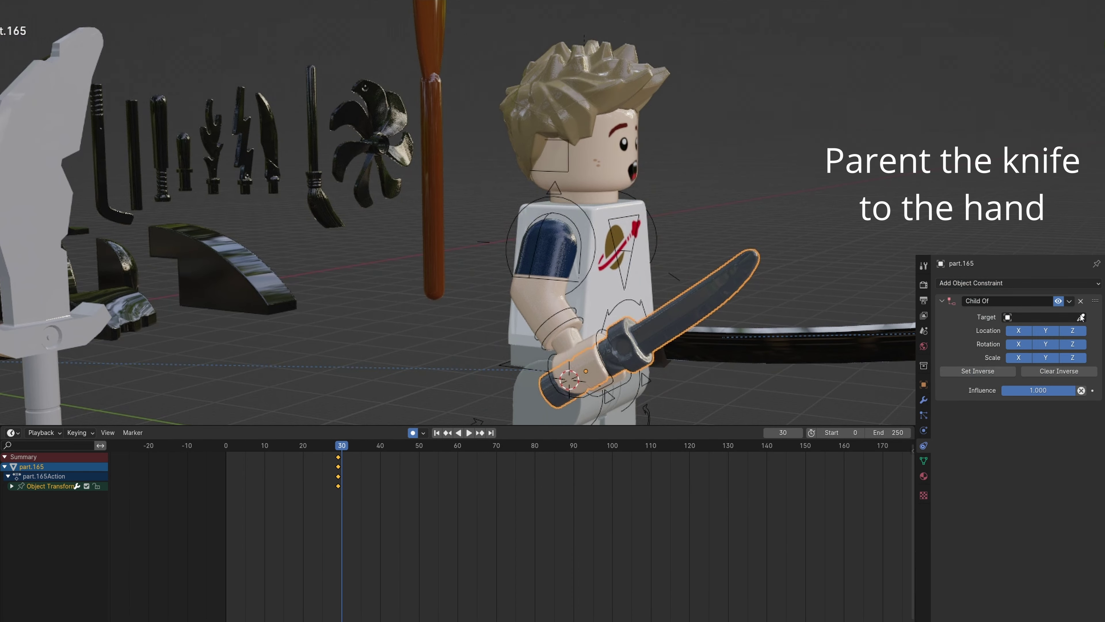
left_click(597, 372)
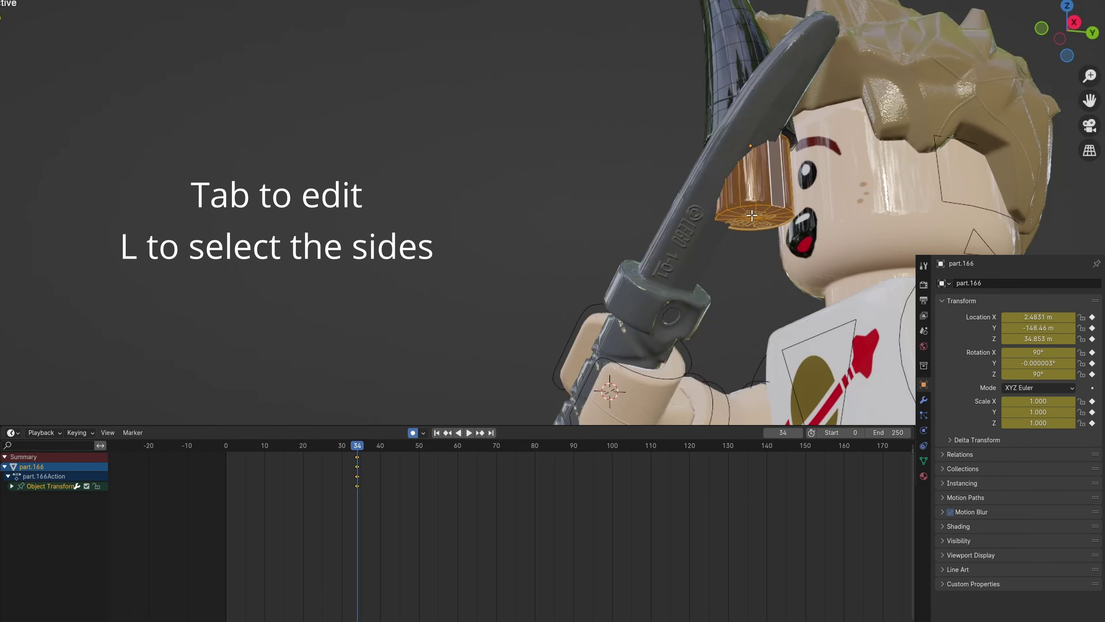
- Delete the selected connector geometry from the knife's smear and place two duplicates of the smear below it along the blade
key("x")
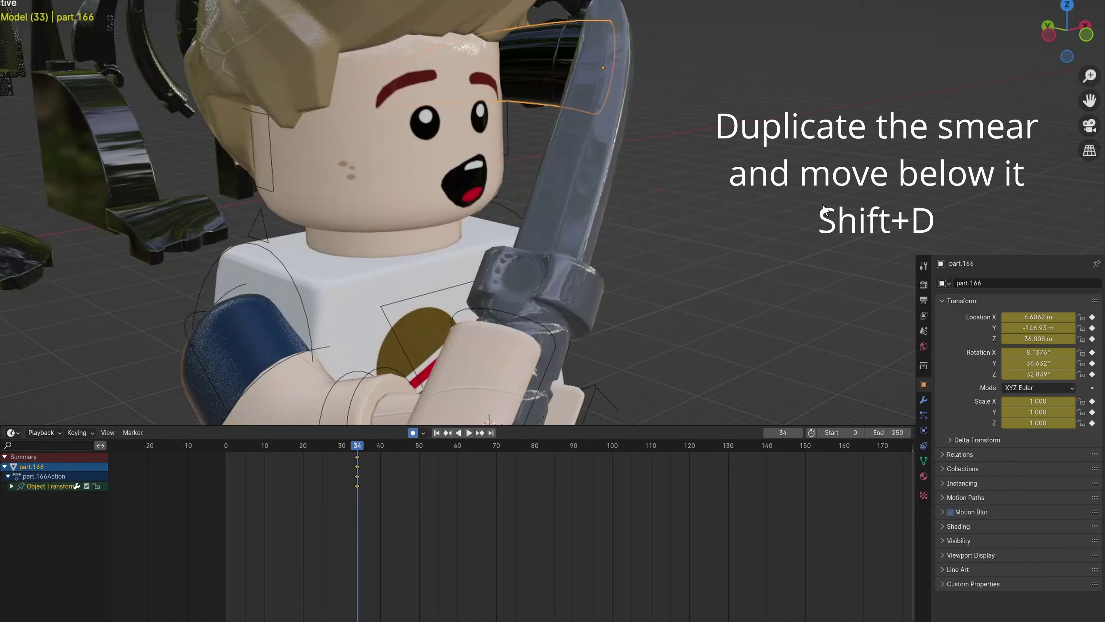
key("shift+d")
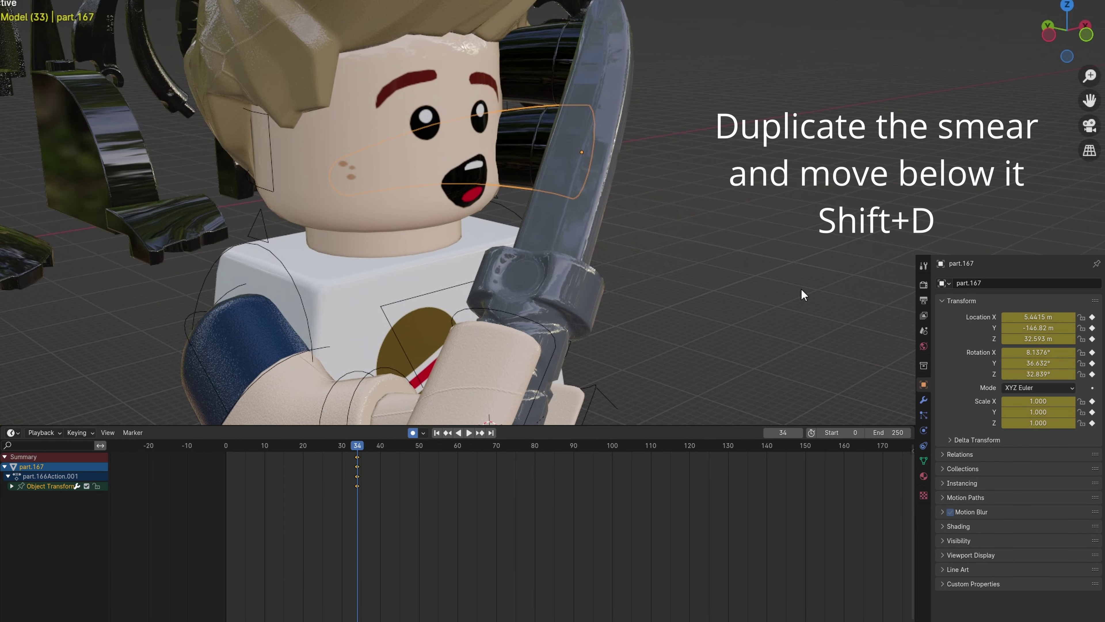
key("shift+d")
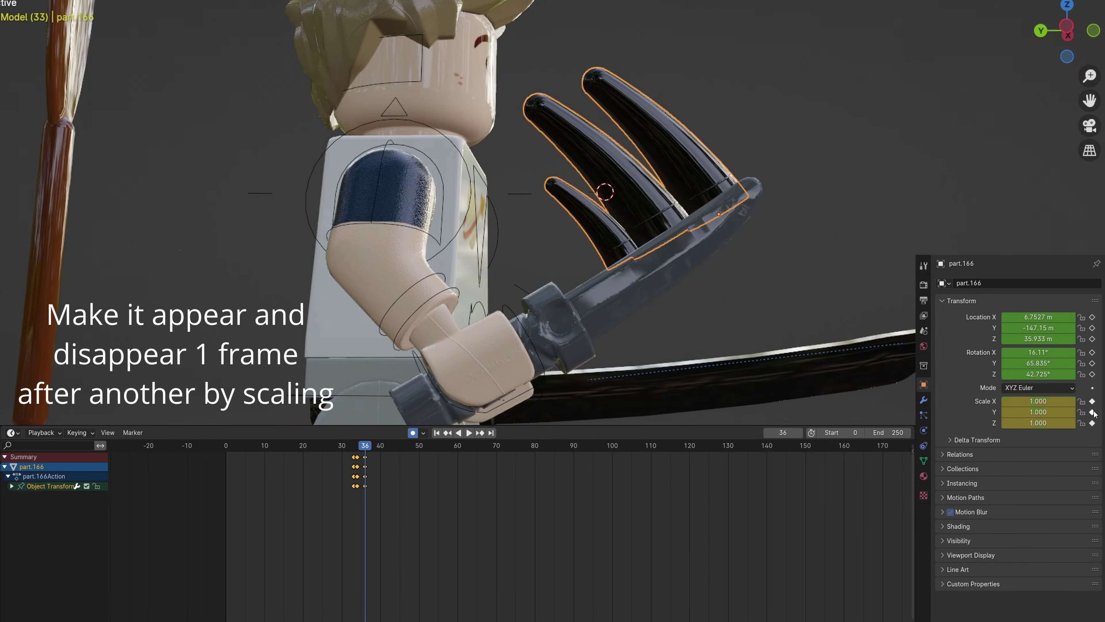
- Keyframe the knife smears' scale at 1 on frame 36 and 0 on frame 37, checking the neighbouring frames
key("Left")
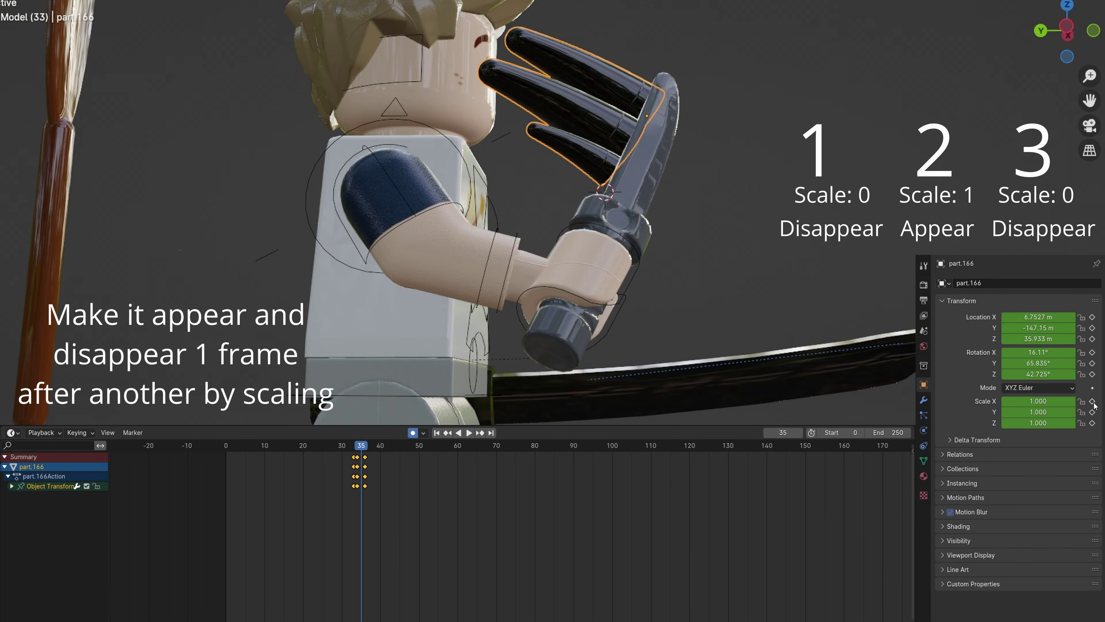
key("Right")
key("Right")
key("Left")
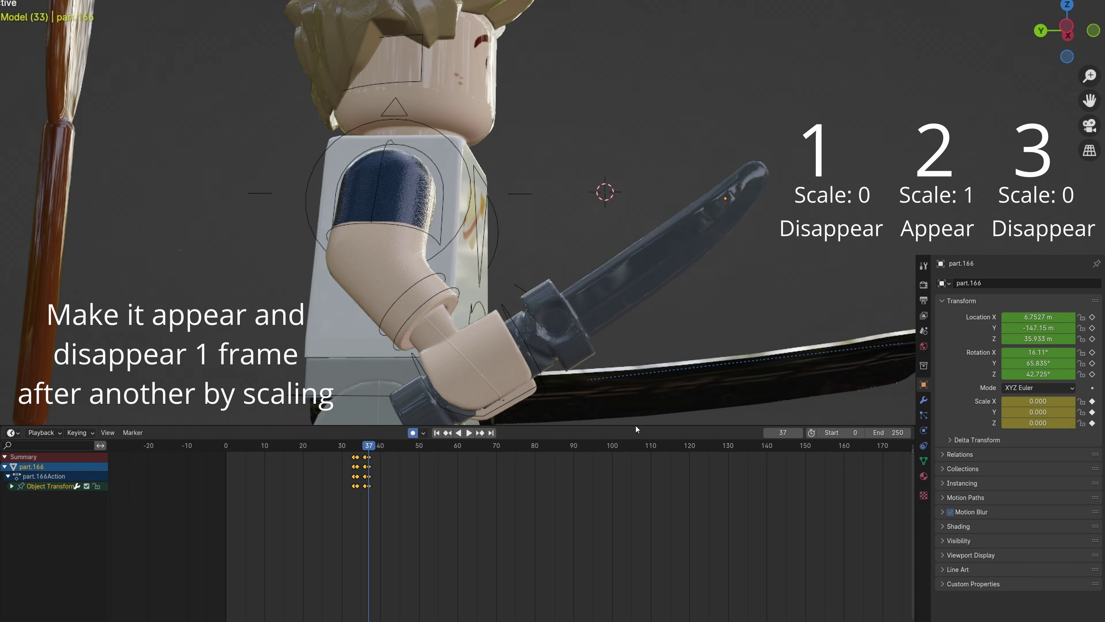
key("Right")
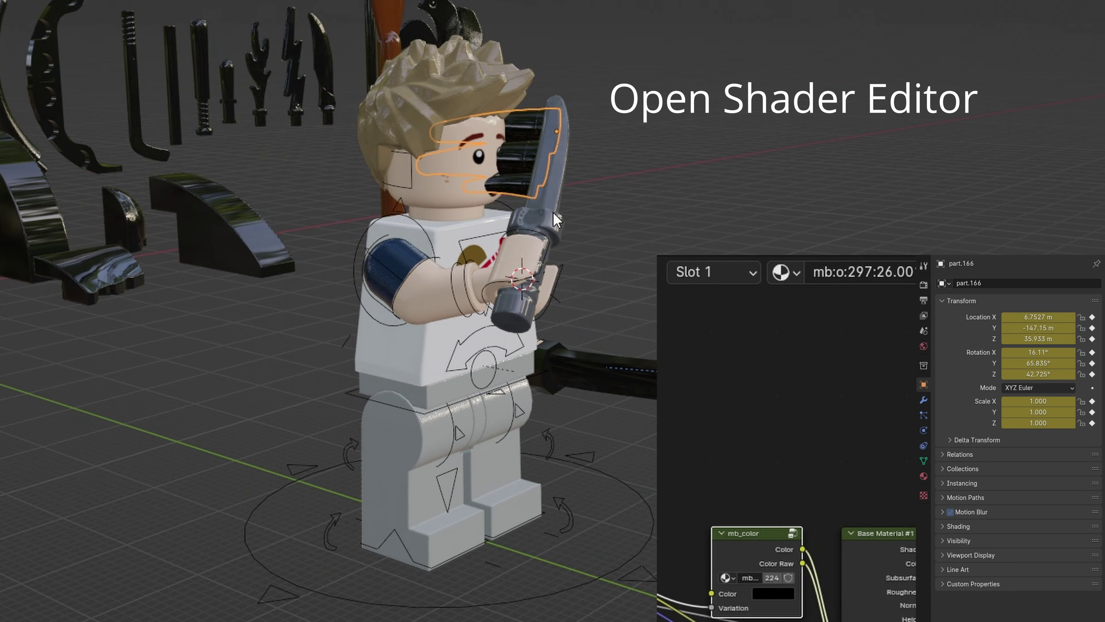
- Copy the knife blade's hex color 4D5156 and paste it into the knife smear's material color
left_click(557, 220)
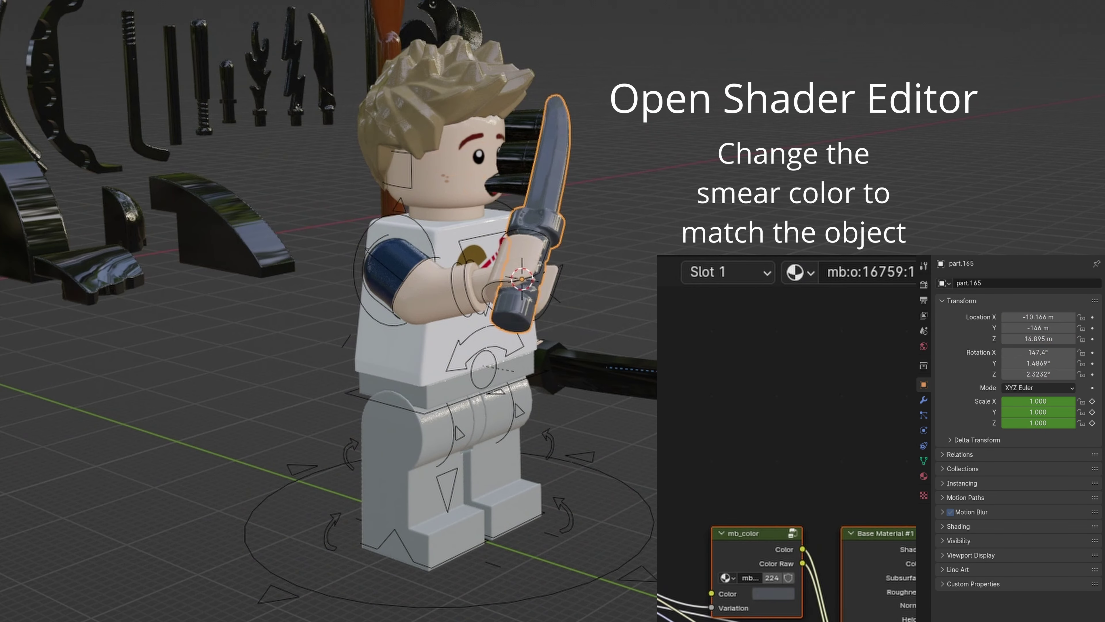
left_click(774, 594)
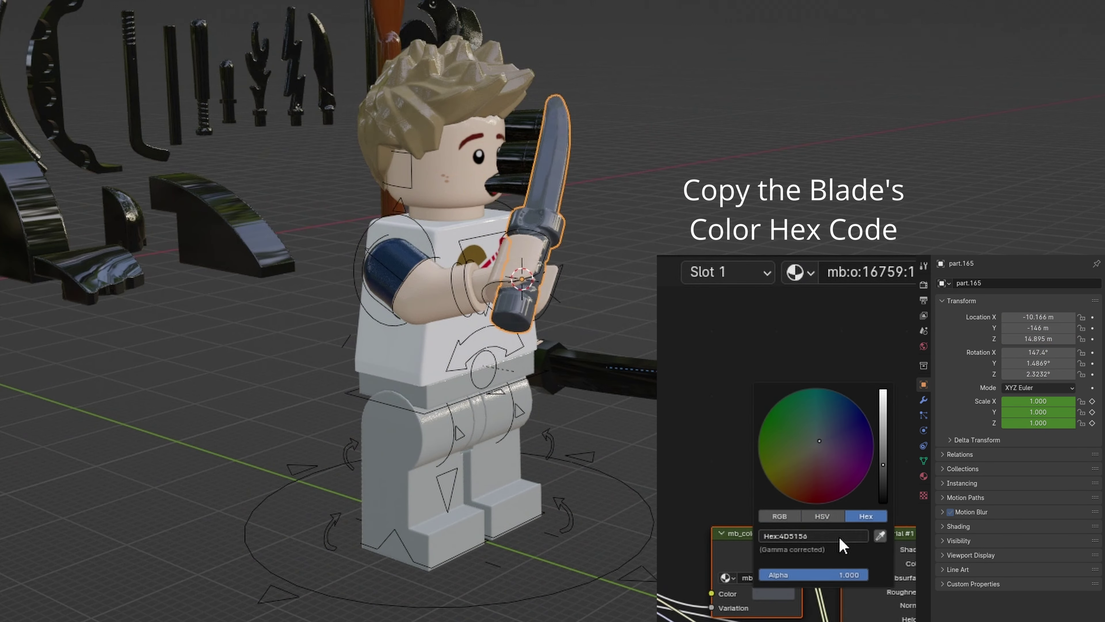
key("ctrl+v")
key("Return")
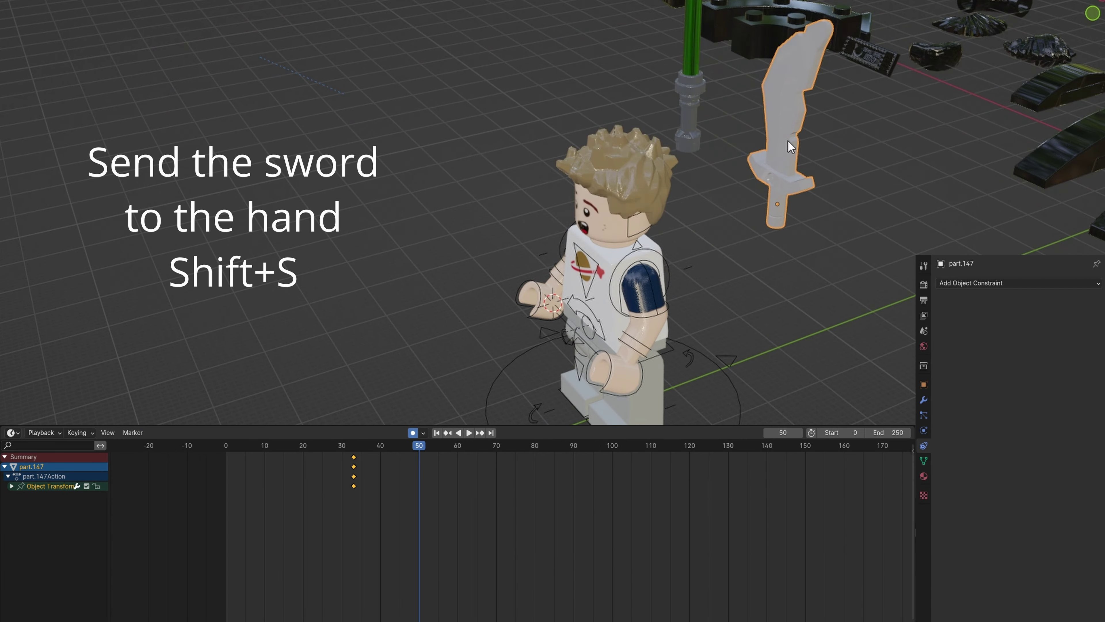
- Snap the sword to the minifigure's right hand and add a Child Of constraint with the hand as its target
key("shift+s")
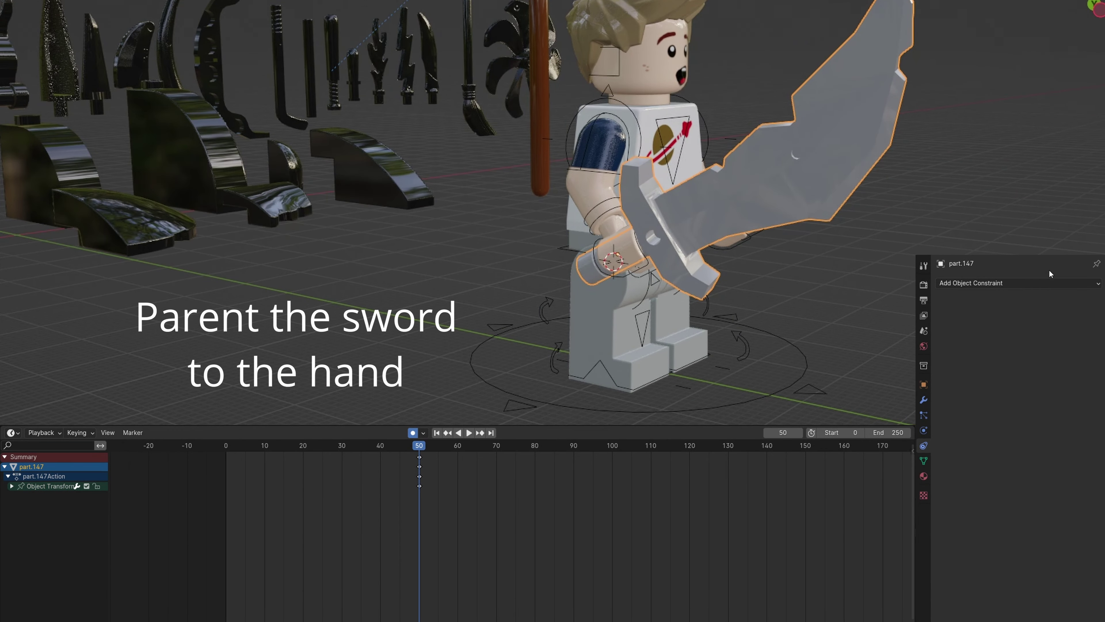
left_click(1049, 283)
left_click(1064, 336)
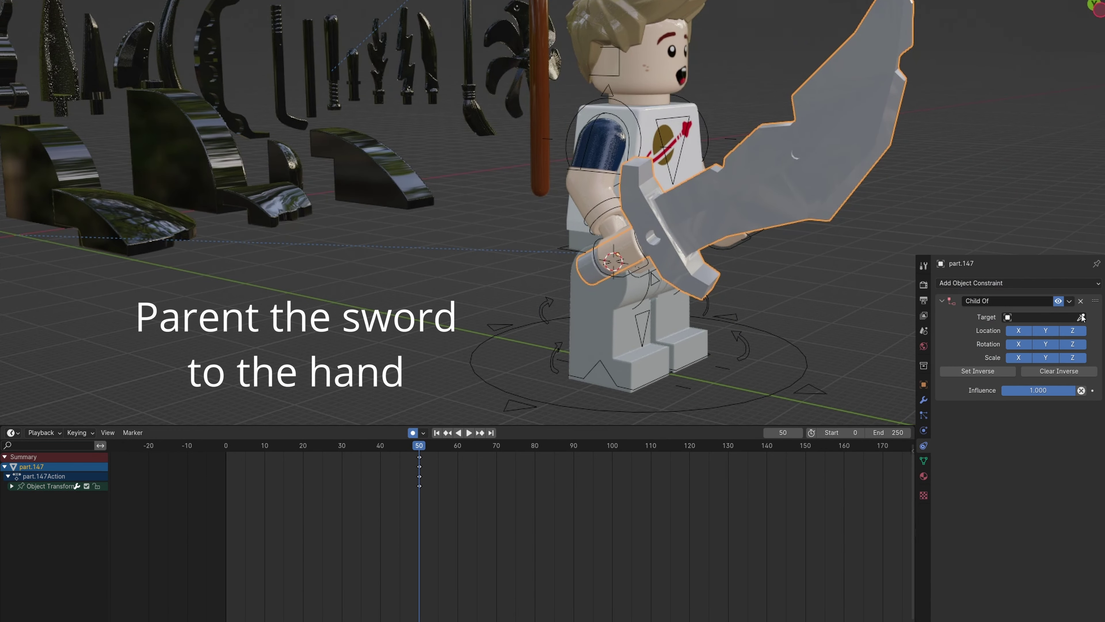
left_click(630, 240)
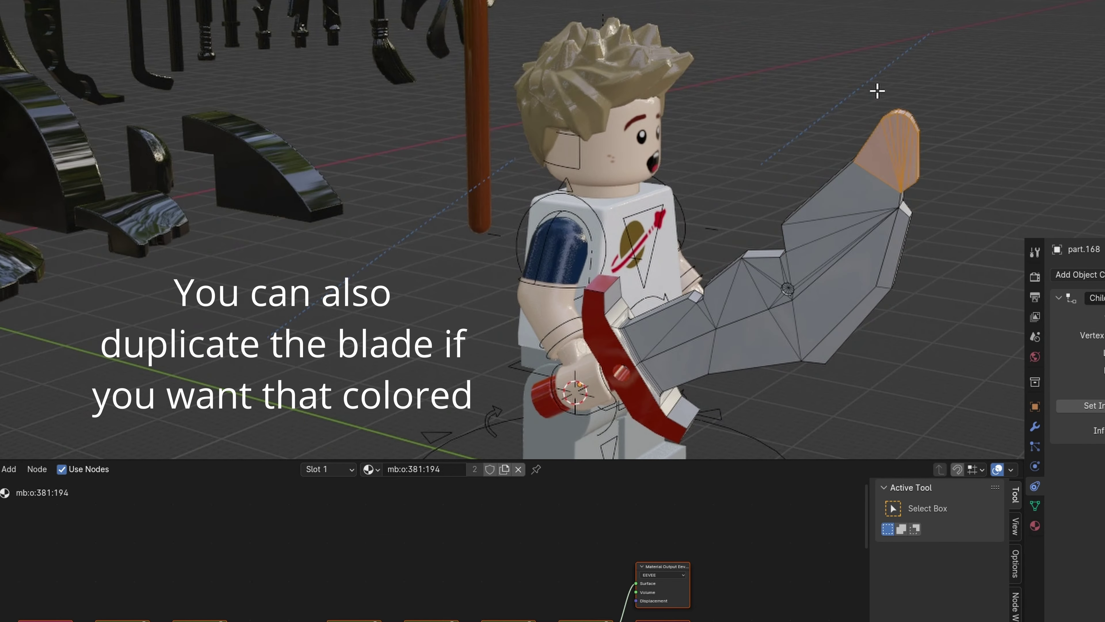
- Delete the linked tip geometry from the duplicated sword and rotate the smear piece about the X axis to match the blade's motion path
key("l")
key("x")
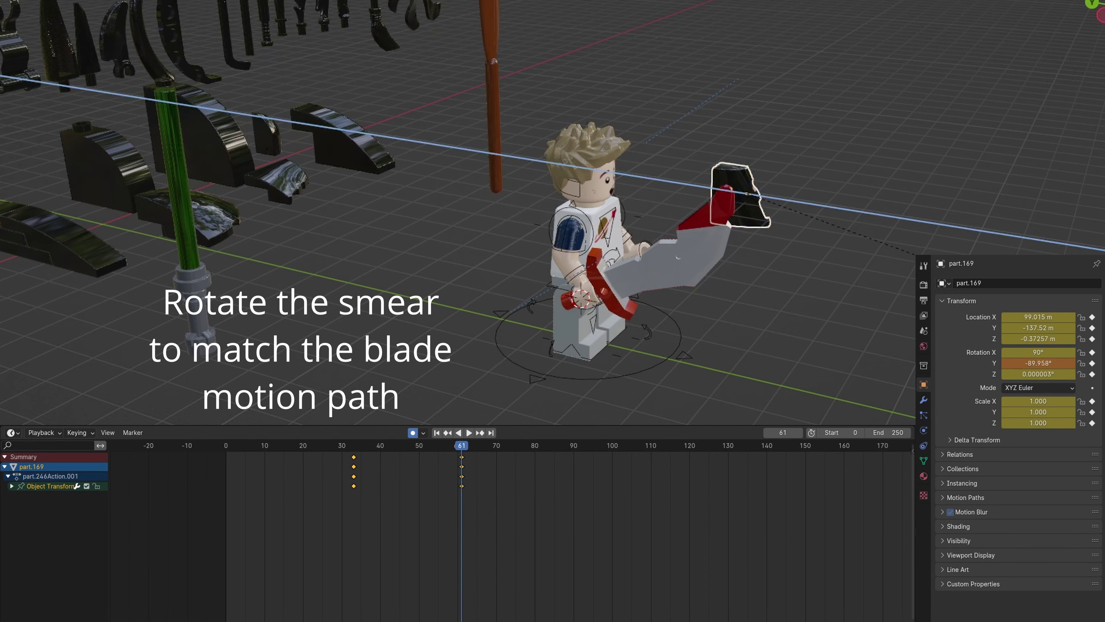
key("x")
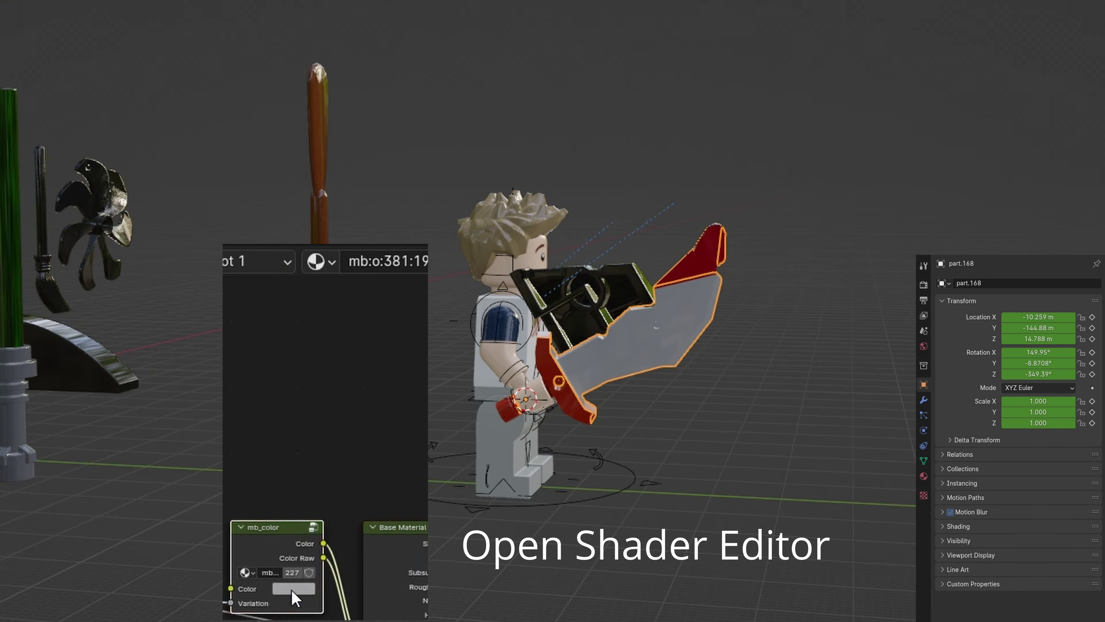
- Recolor the large smear to match the sword's gray blade and give it a Child Of constraint targeting the sword, part.168
left_click(294, 589)
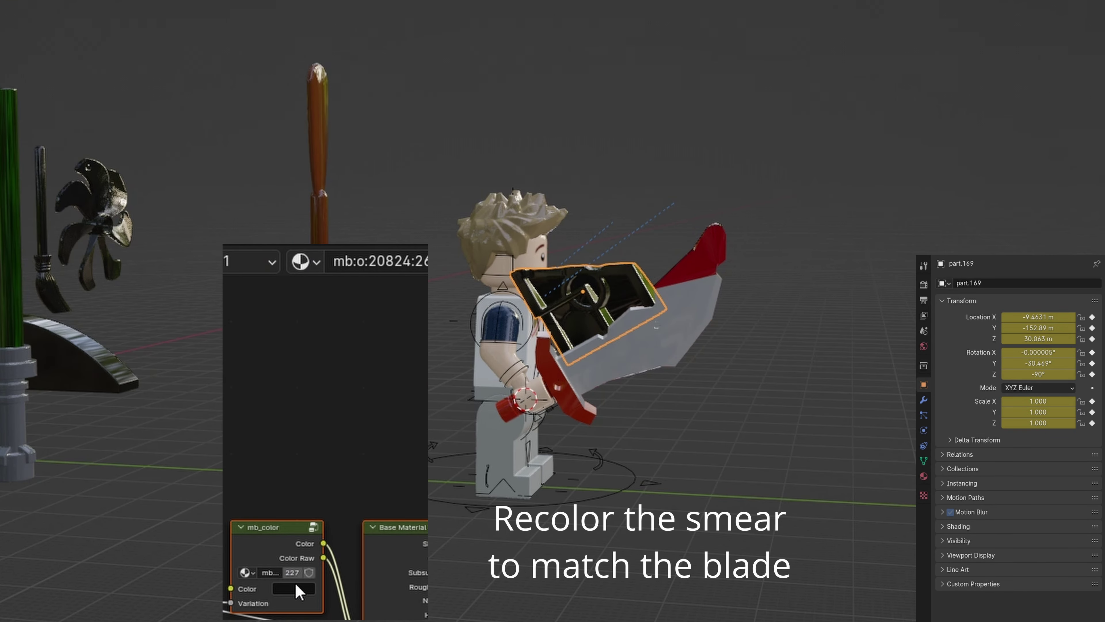
left_click(293, 588)
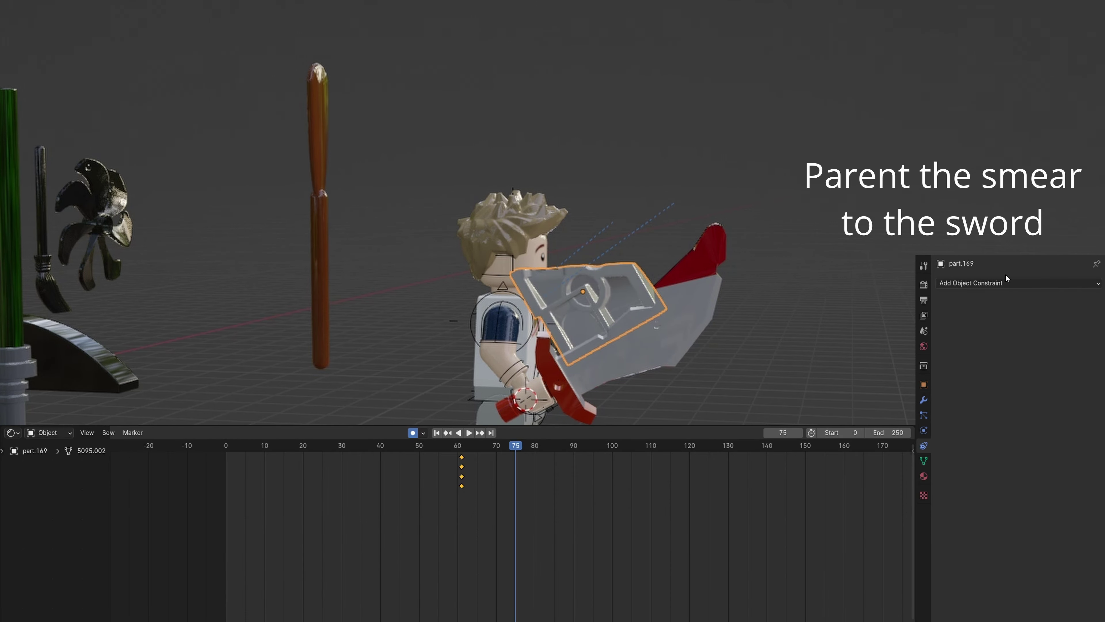
left_click(1006, 283)
left_click(1062, 338)
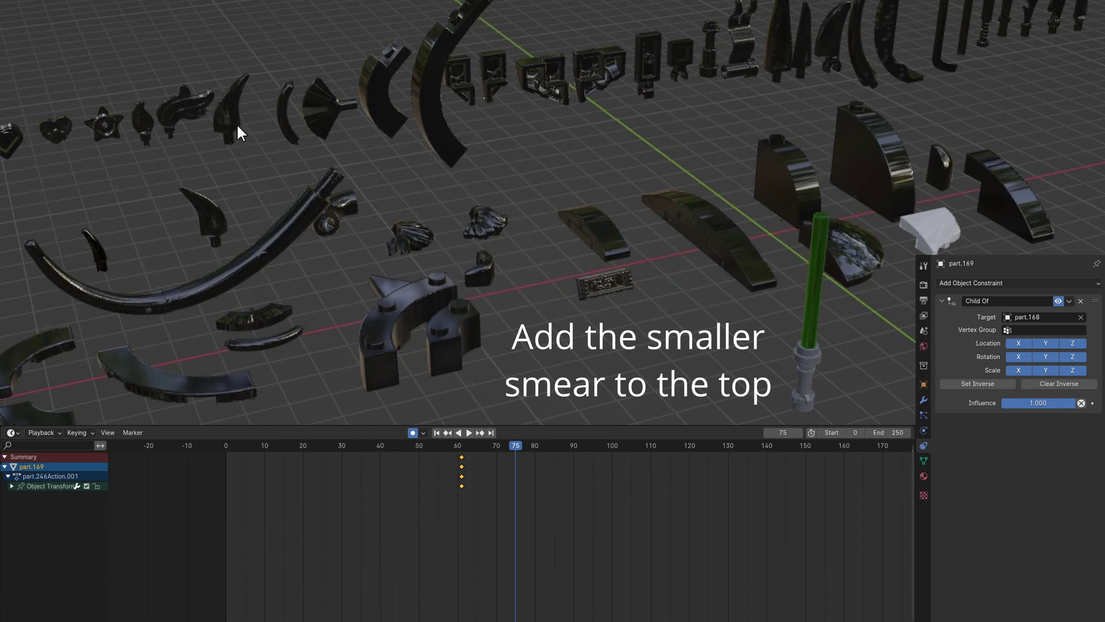
- Duplicate the small black horn piece and snap the copy to the 3D cursor at the sword
left_click(239, 129)
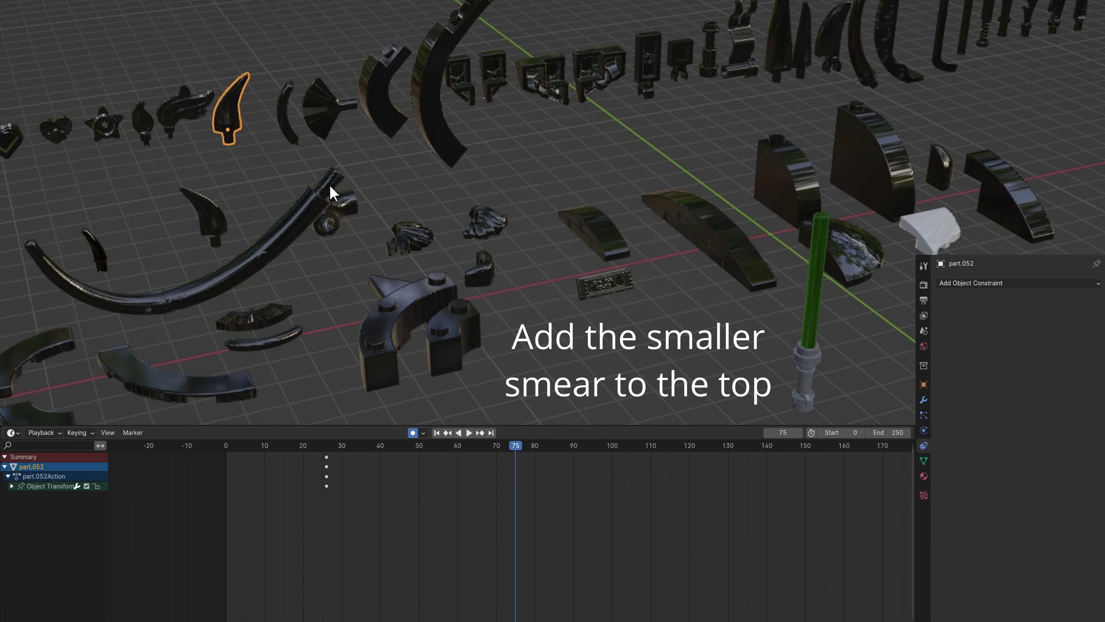
key("shift+d")
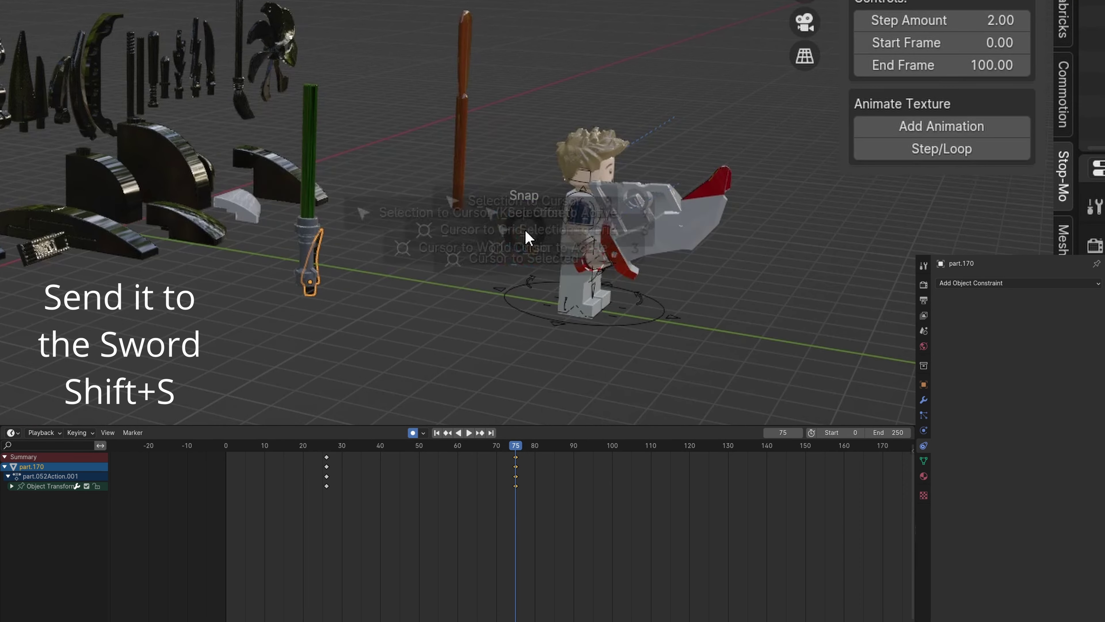
key("shift+s")
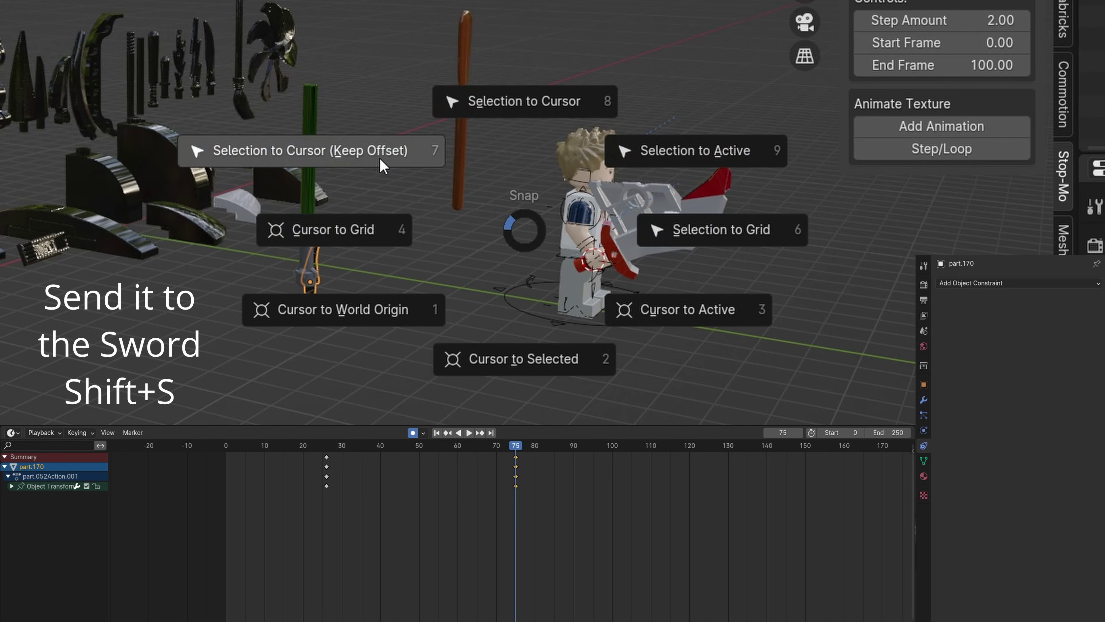
left_click(505, 188)
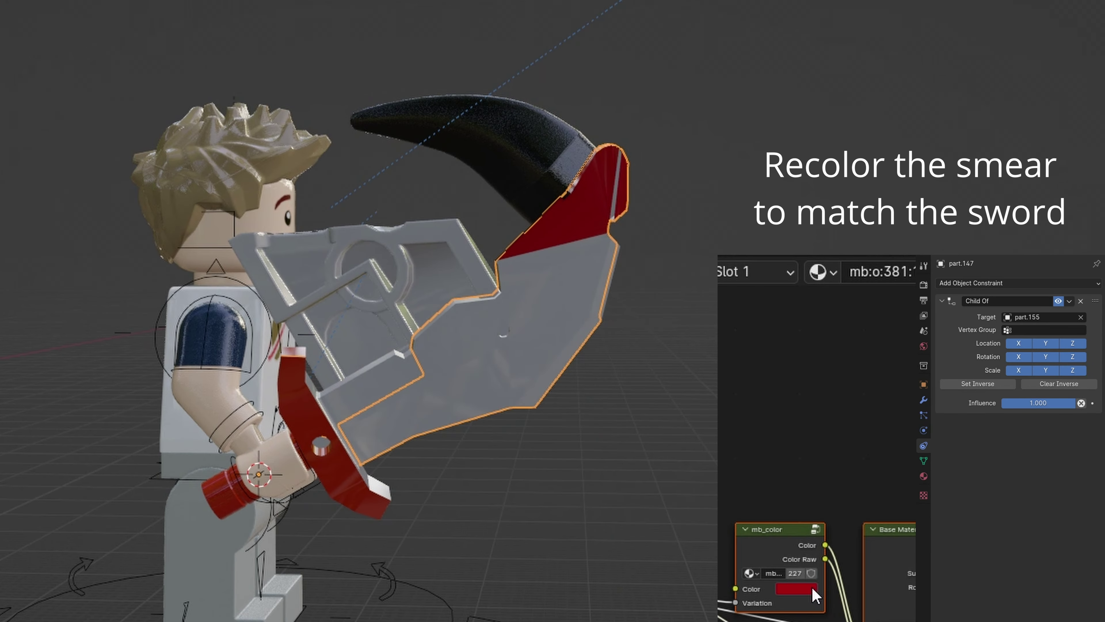
- Copy the sword tip's red hex color A4000F and apply it to the horn smear's material
left_click(812, 589)
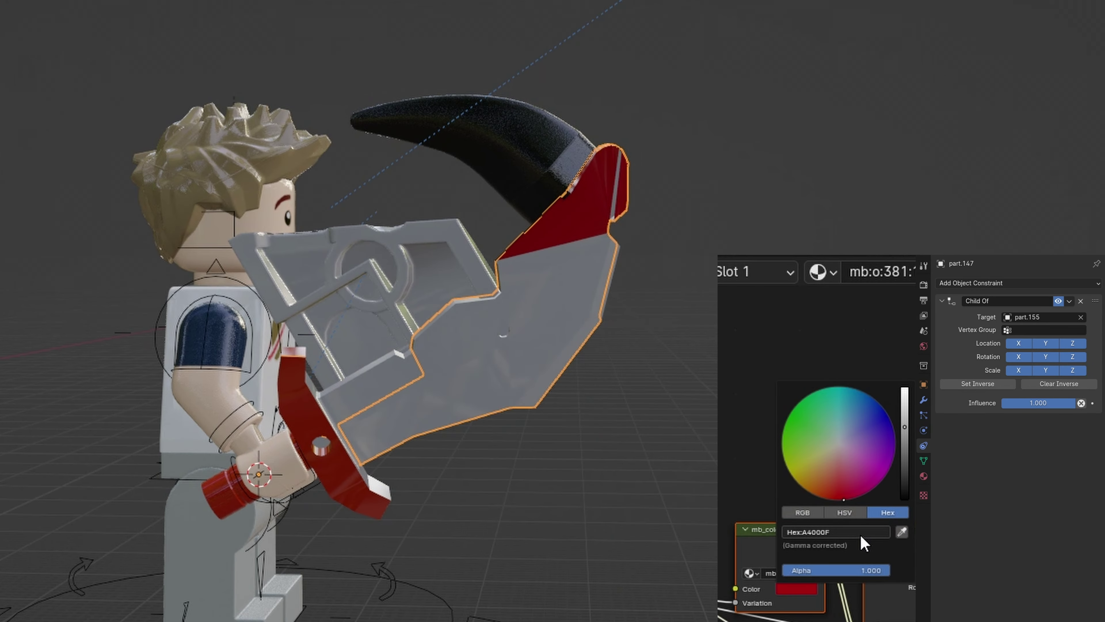
left_click(562, 130)
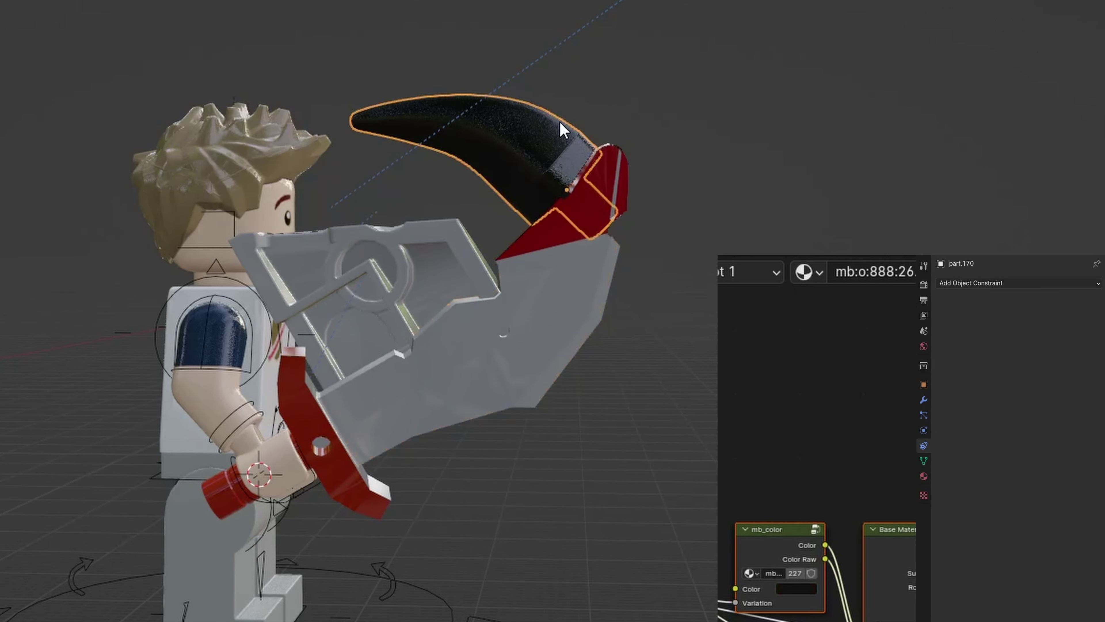
left_click(811, 590)
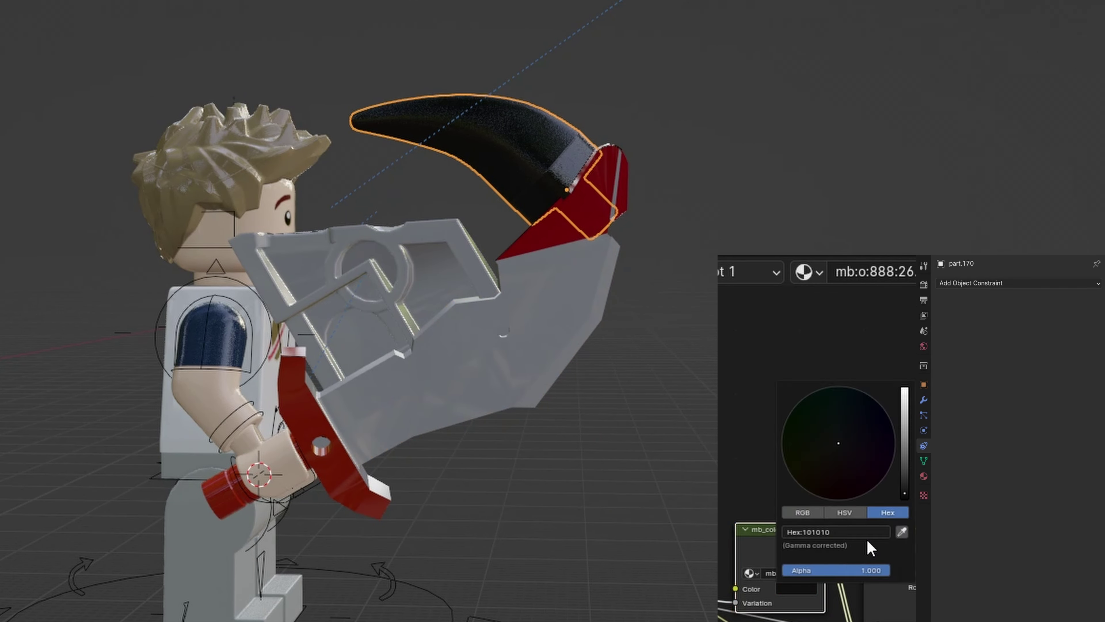
key("Return")
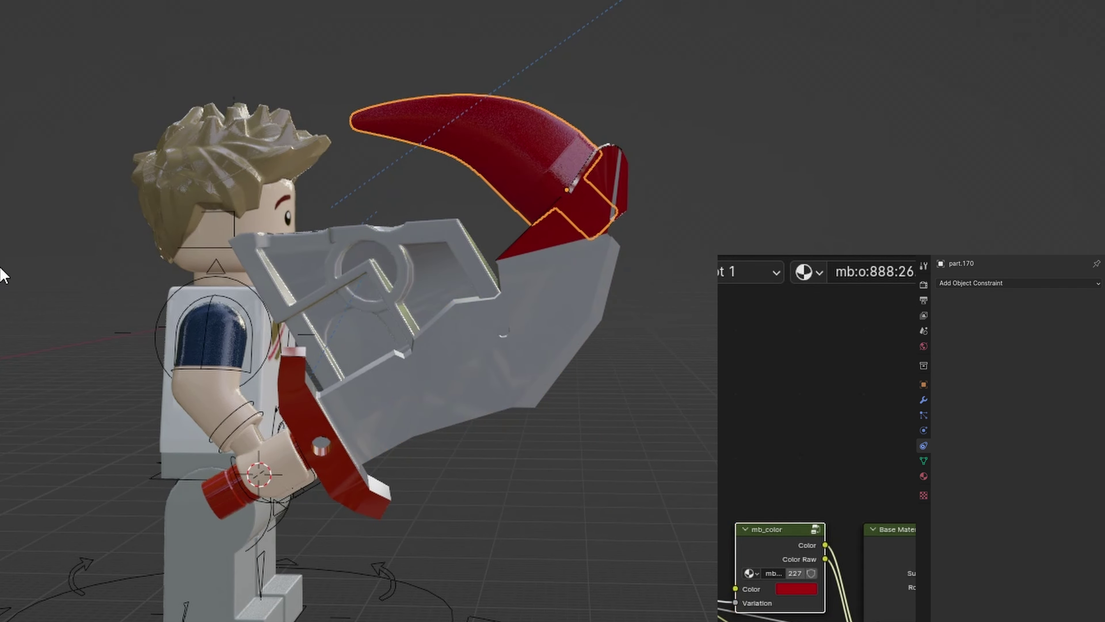
- Add a Child Of constraint to the red horn smear with the sword as its target
left_click(1051, 287)
left_click(1058, 337)
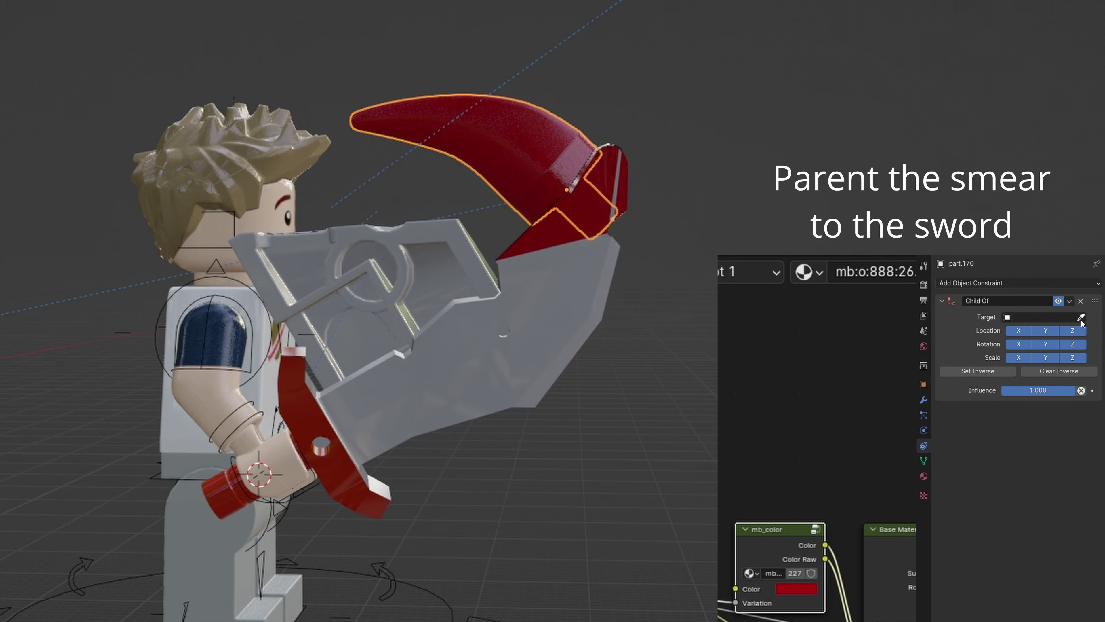
left_click(553, 303)
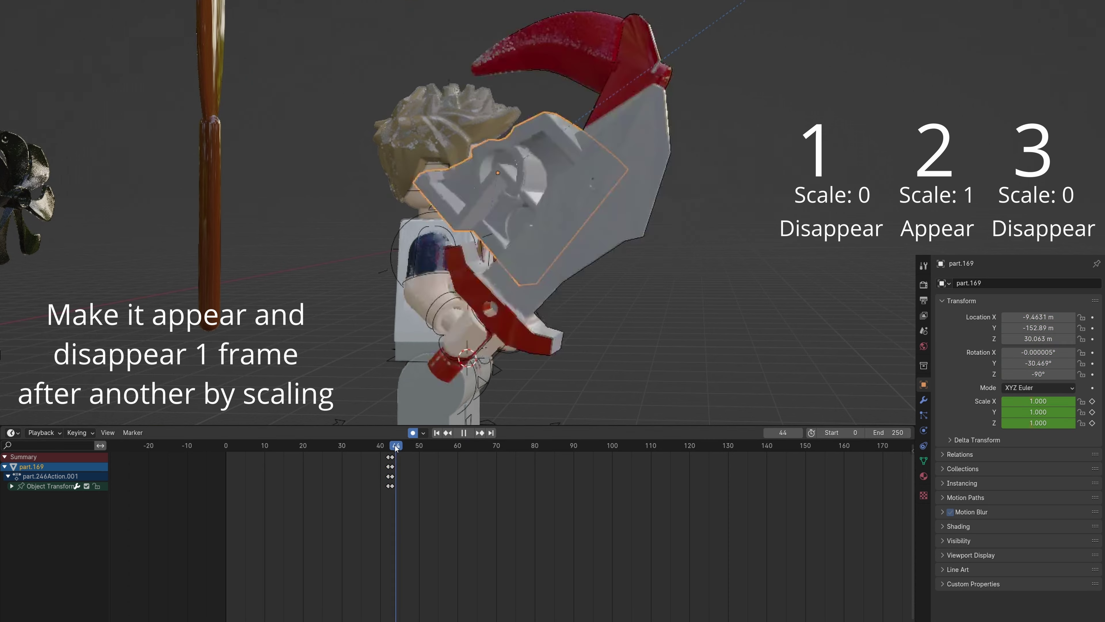
- Keyframe the sword smears' scale at 1 to appear and 0 to disappear, and play the swing from about frame 40
key("Right")
key("Right")
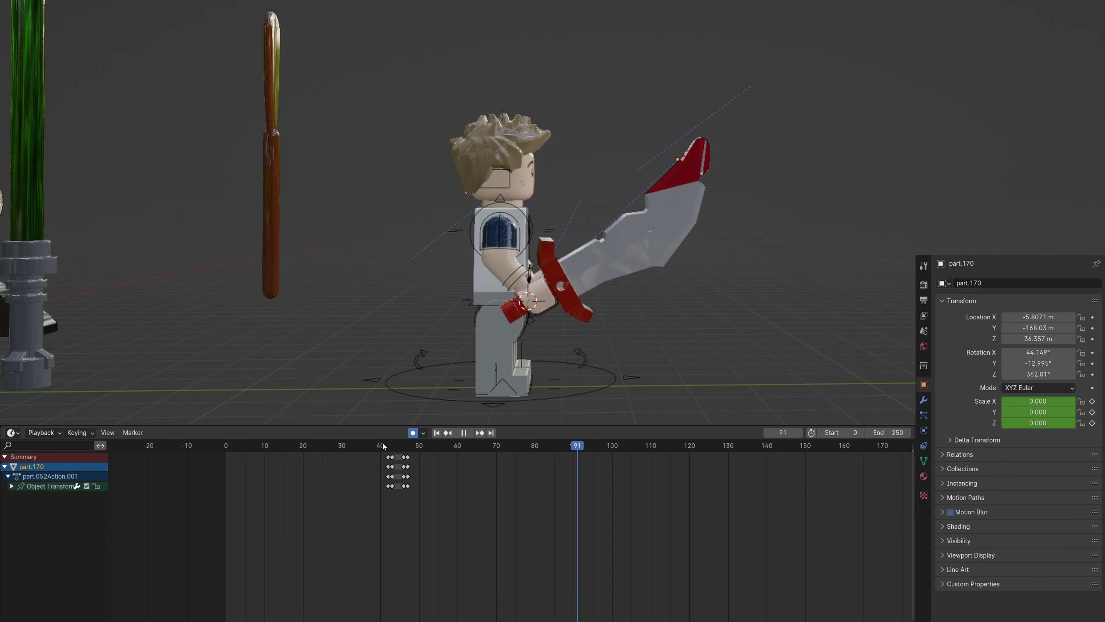
left_click(381, 443)
left_click(381, 443)
key("space")
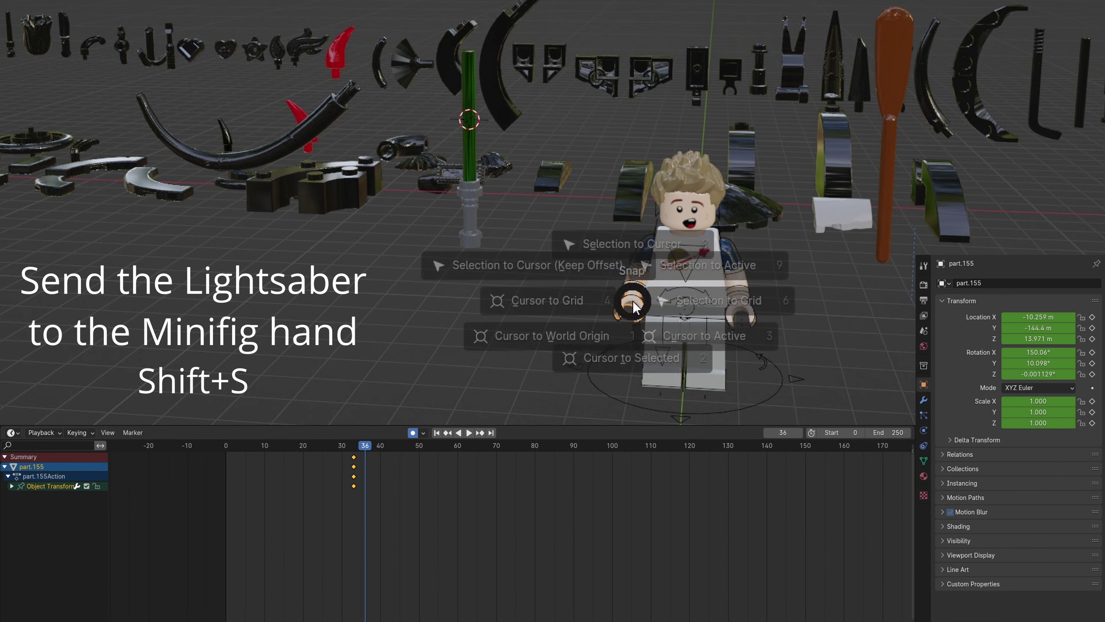
- Snap the lightsaber to the minifigure's right hand and rotate it into line with the grip
left_click(468, 168)
key("shift+s")
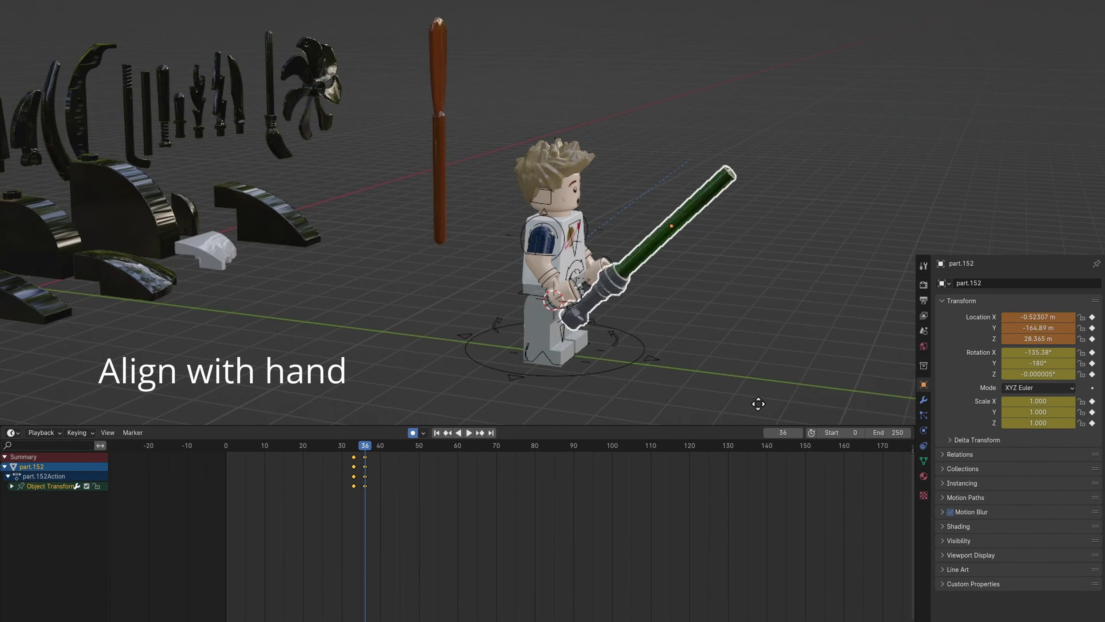
middle_click_drag(758, 403, 893, 303)
scroll(757, 144, "up", 5)
key("r")
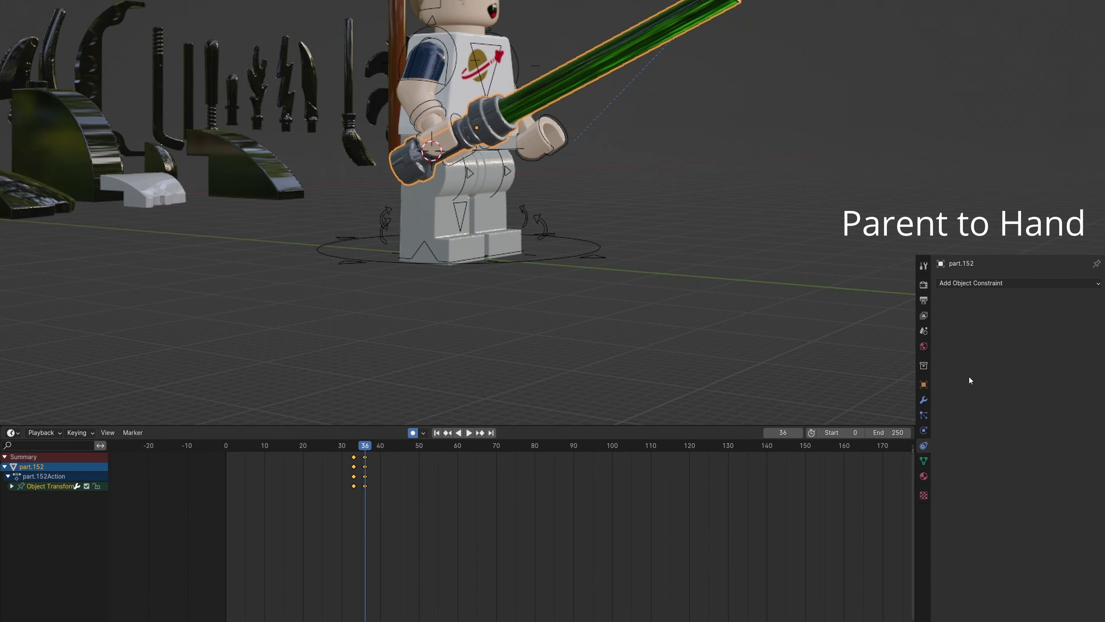
- Add a Child Of constraint to the lightsaber with the right hand as its target
left_click(1018, 283)
left_click(1062, 338)
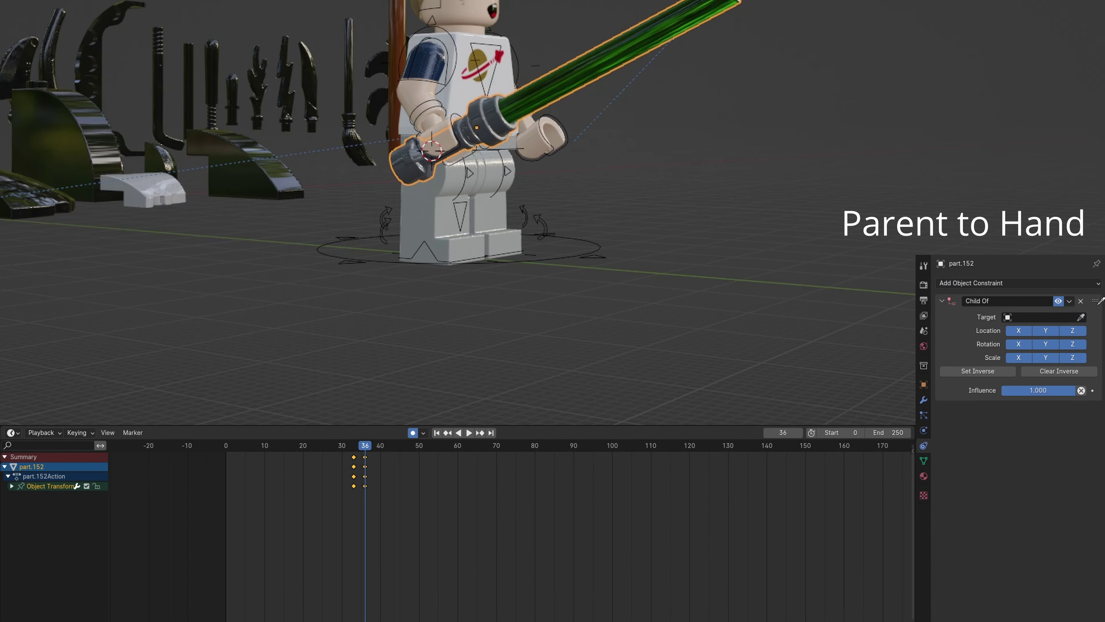
left_click(444, 129)
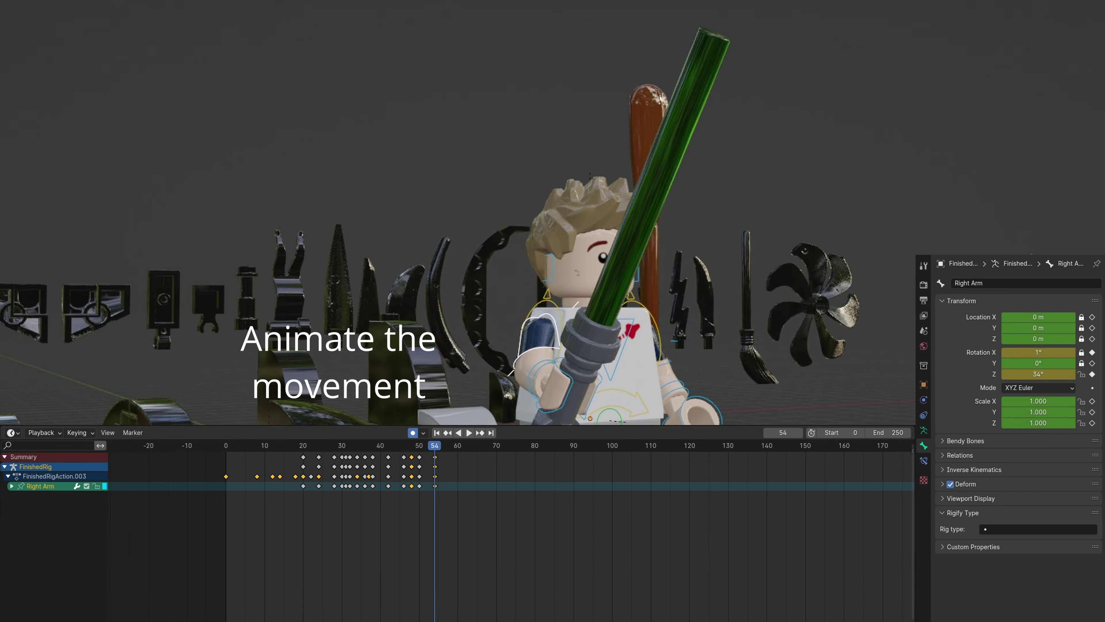
- Keyframe the Right Arm bone at frame 54 for the lightsaber swing and snap the smear brick to the lightsaber
key("i")
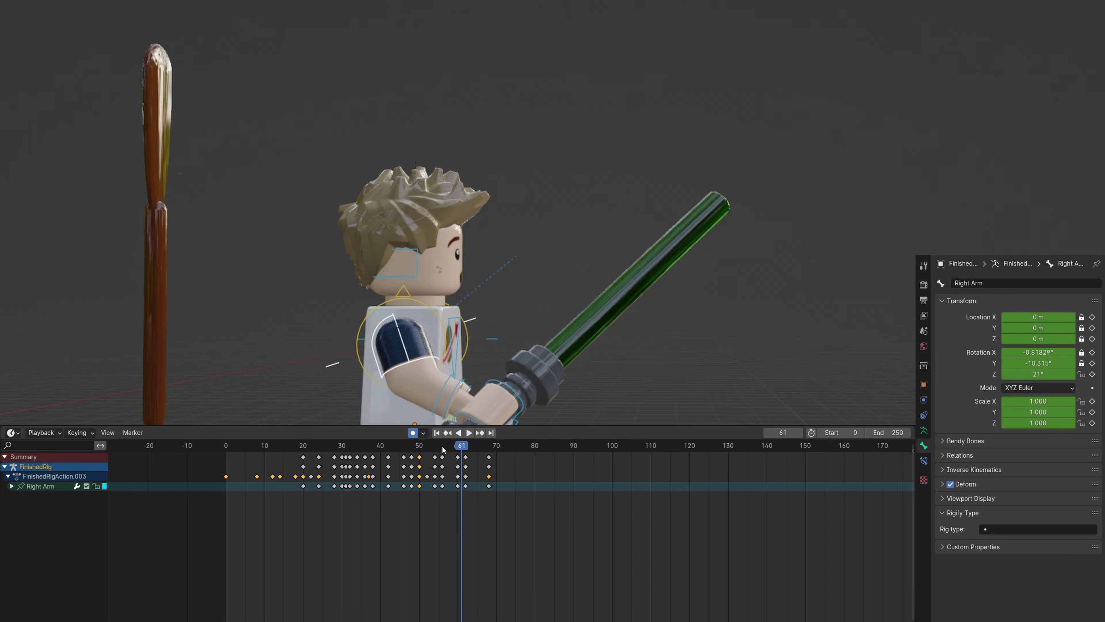
key("shift+s")
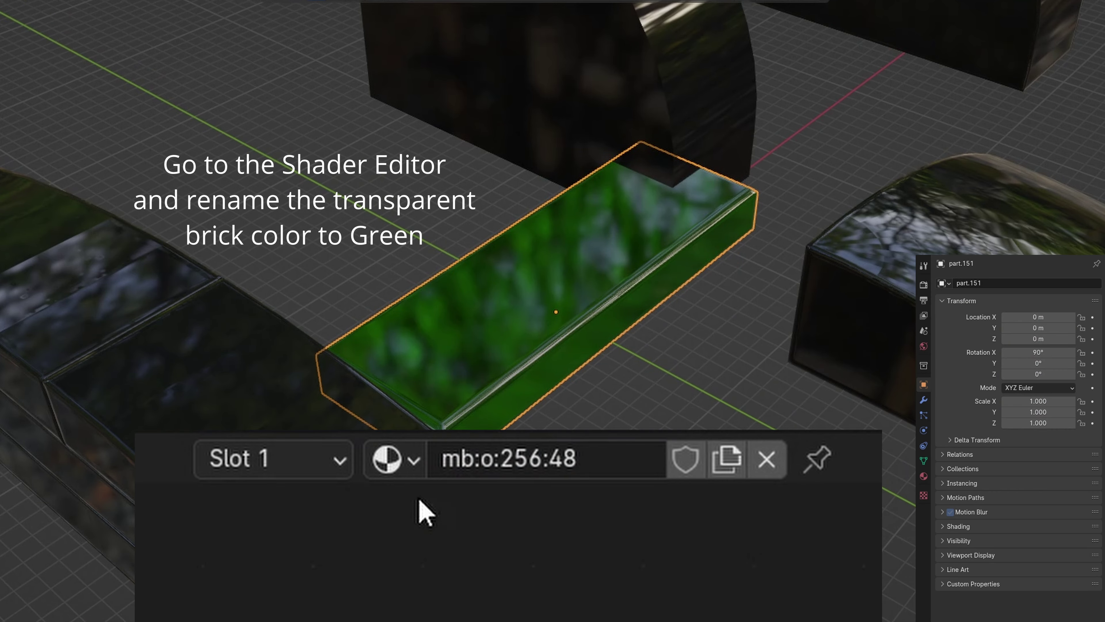
- Rename the transparent brick's material as Green and assign it to the smear brick on the lightsaber
double_click(532, 457)
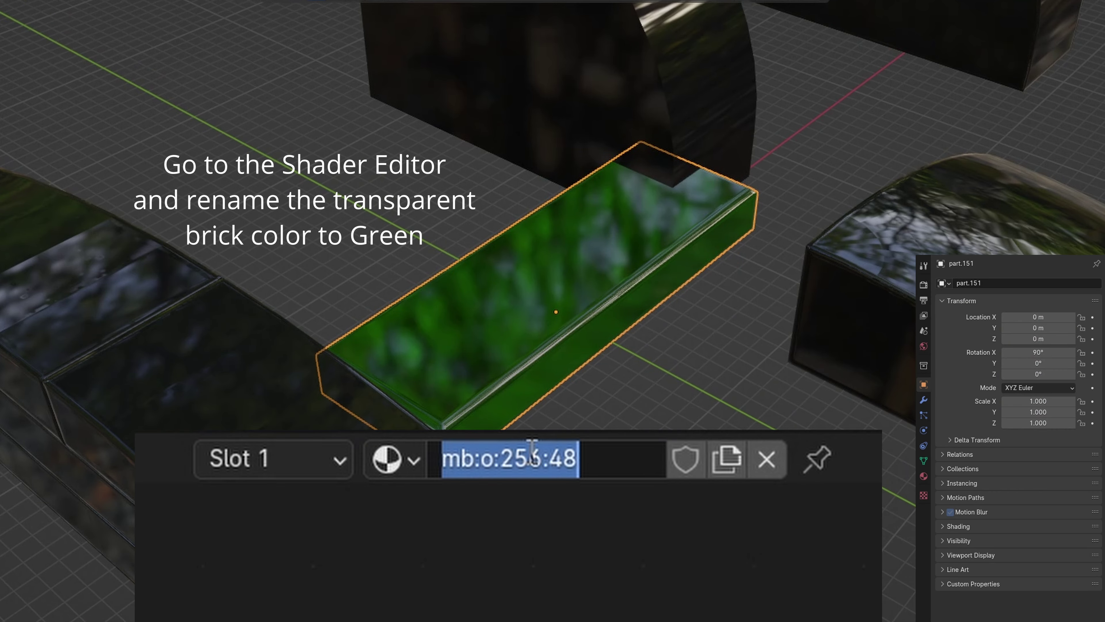
type("Gree")
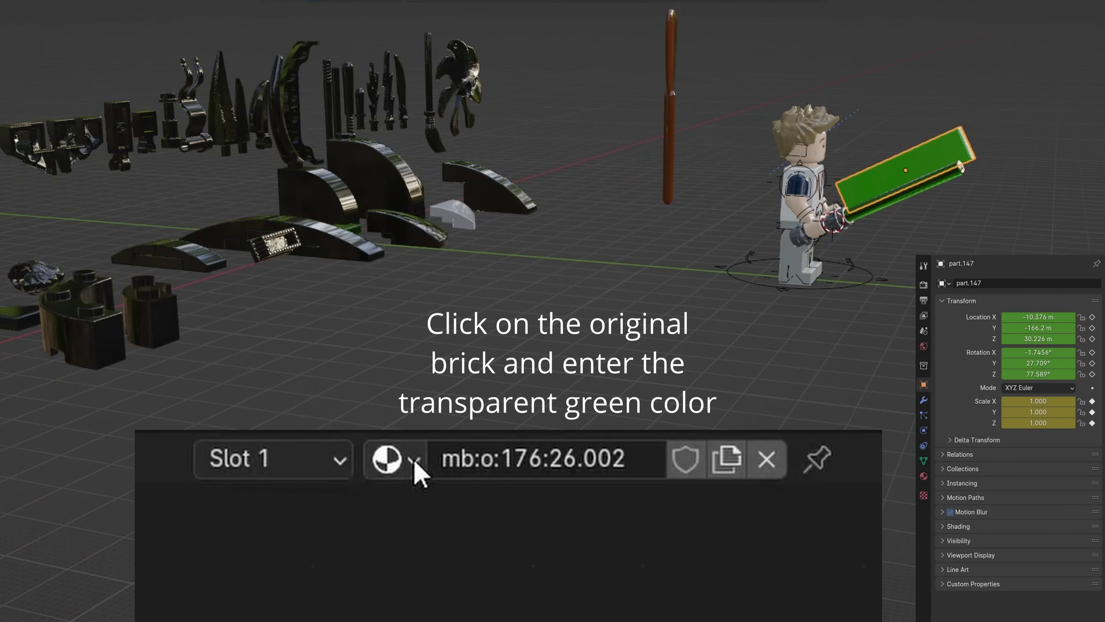
left_click(414, 460)
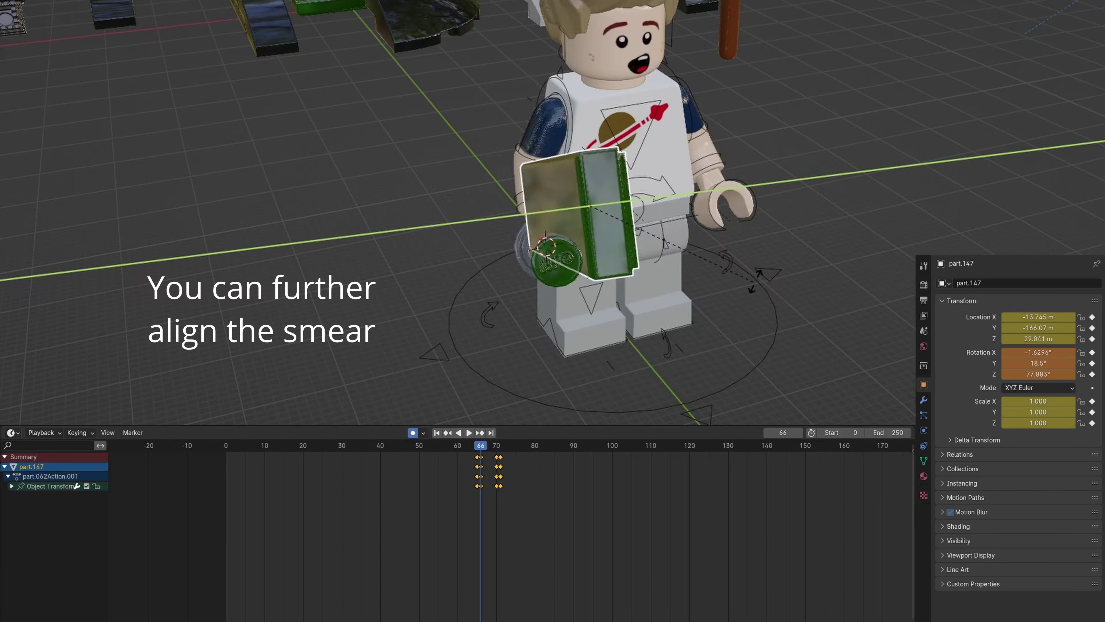
- Rotate the green smear brick at frame 66 to align it with the lightsaber blade
key("r")
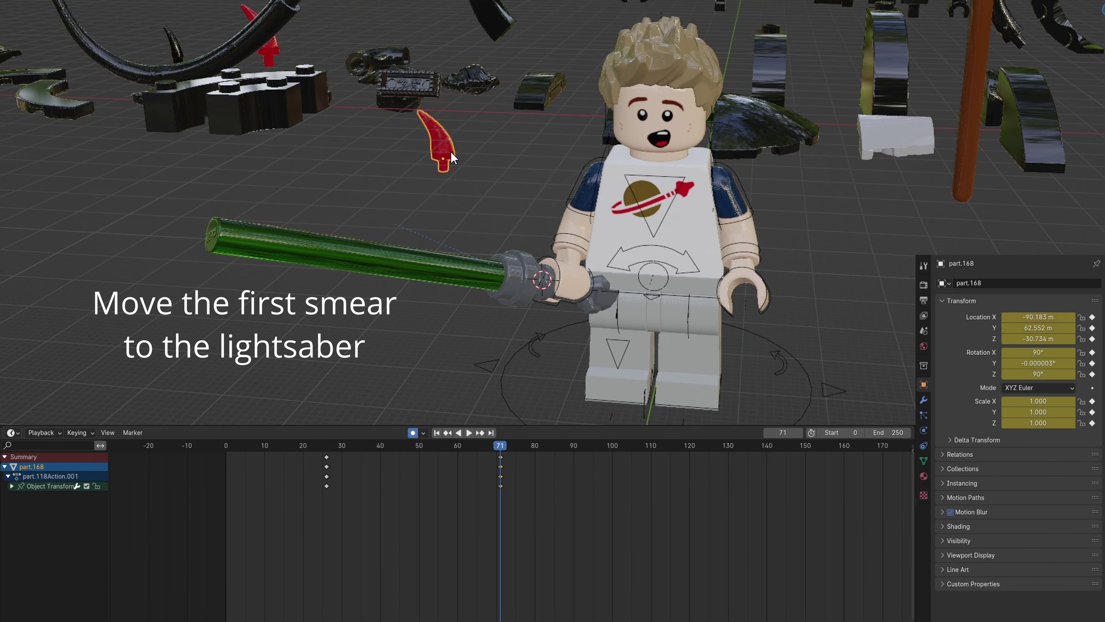
- Move the red horn piece onto the lightsaber at frame 71 as the first smear and rotate it to fit the blade
left_click(284, 247)
left_click(440, 154)
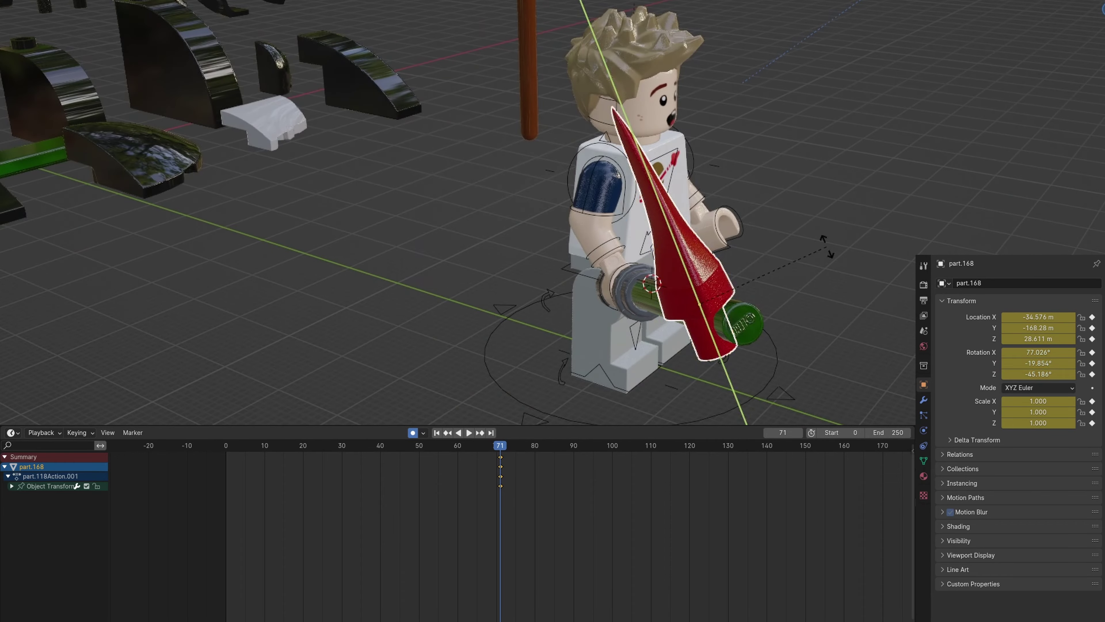
- Place the black fin piece and the small curved horn piece on the lightsaber at frame 71, aligning the fin with the blade
left_click(993, 43)
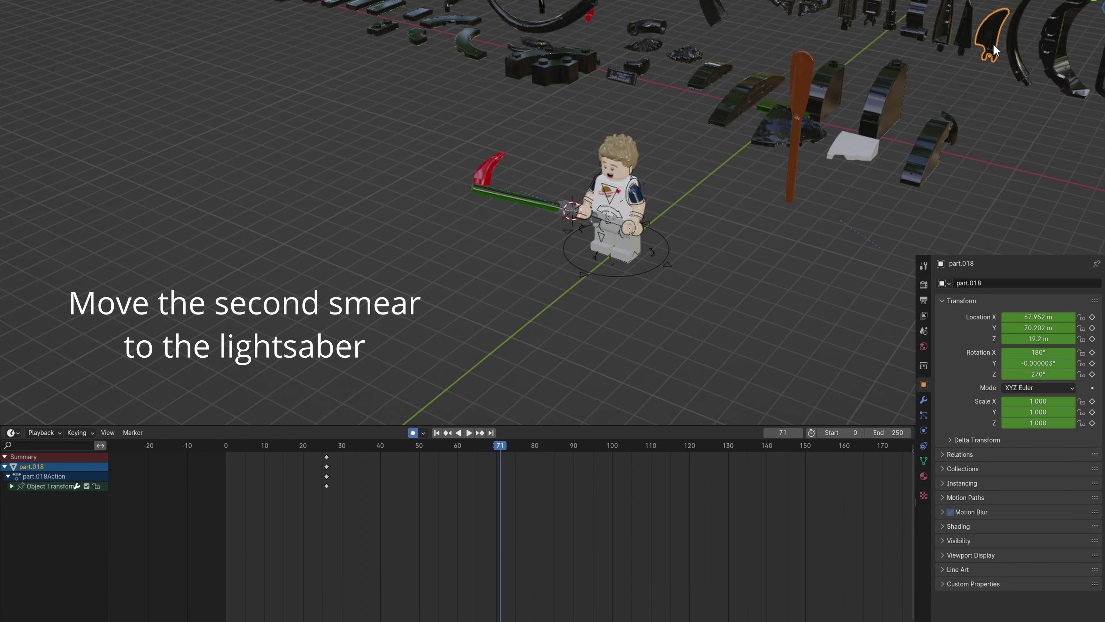
key("shift+s")
left_click(605, 12)
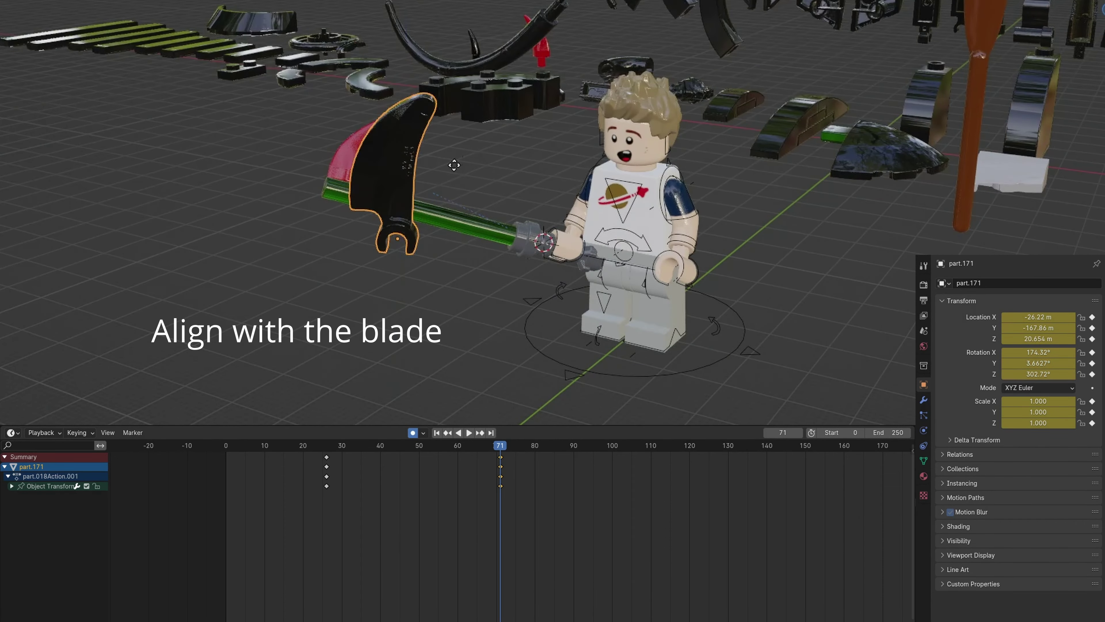
key("shift+s")
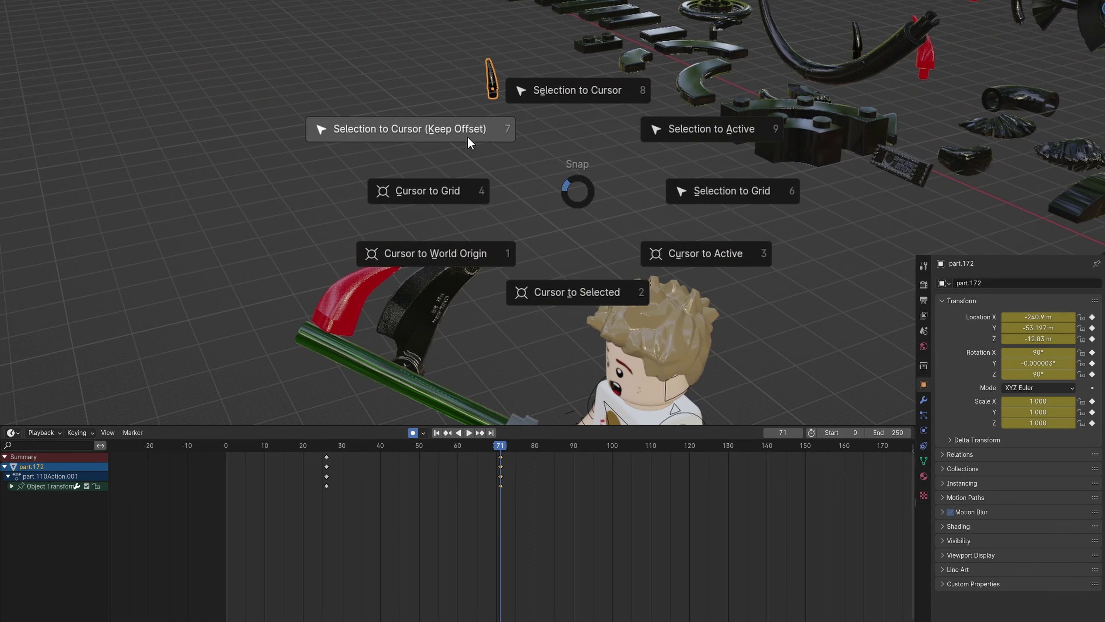
left_click(352, 213)
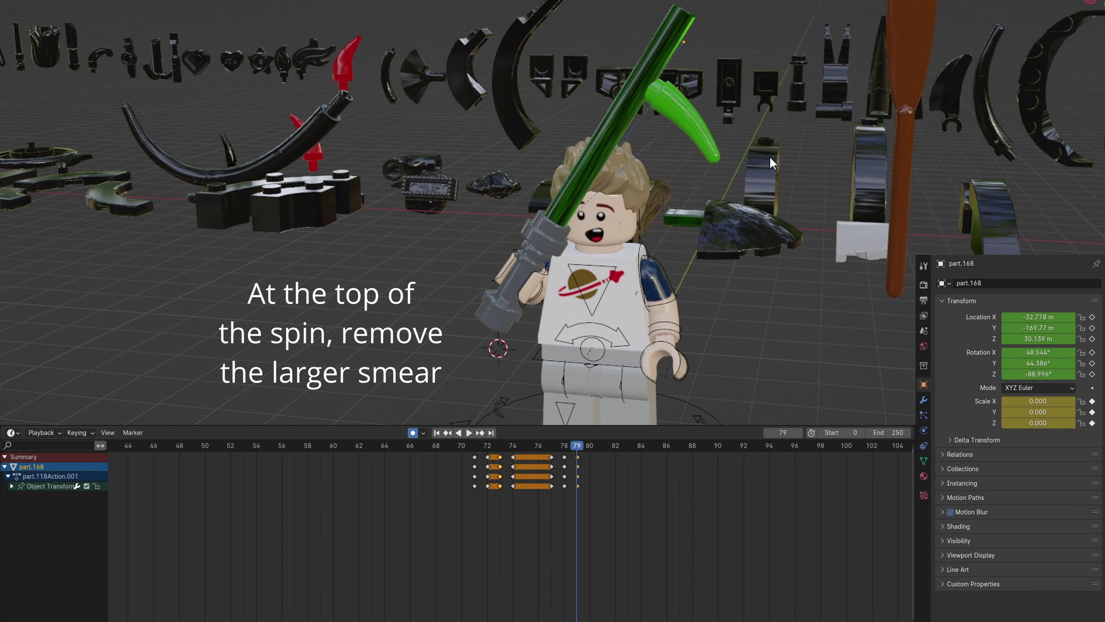
- Duplicate the curved black brick, snap it to the brown bat at frame 93, and position, rotate and scale it to 0.825 along the bat
key("g")
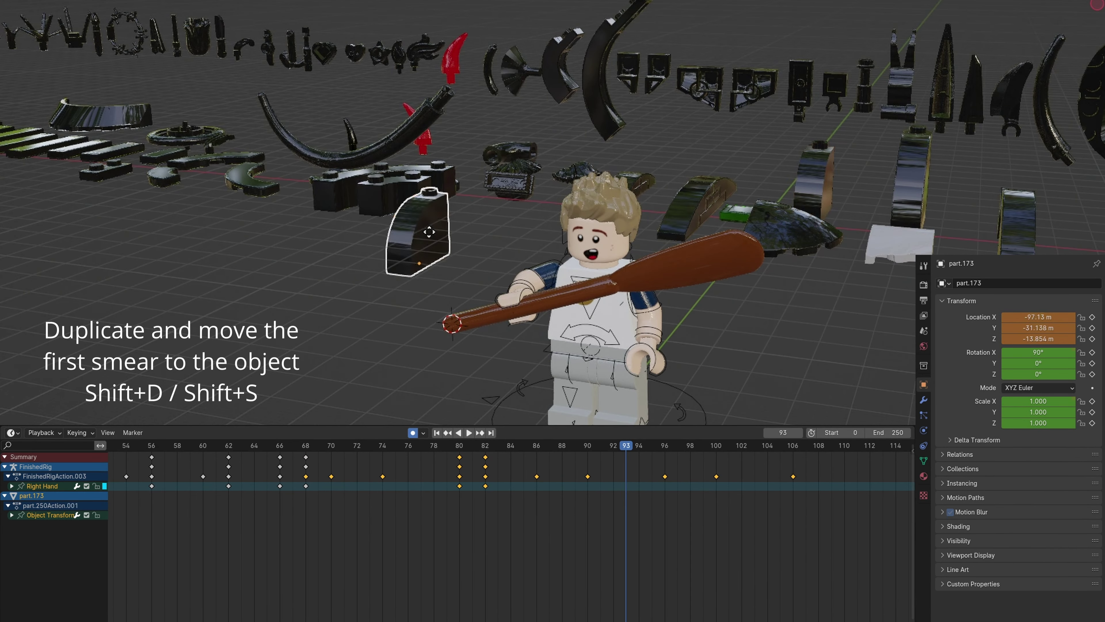
key("shift+s")
left_click(432, 126)
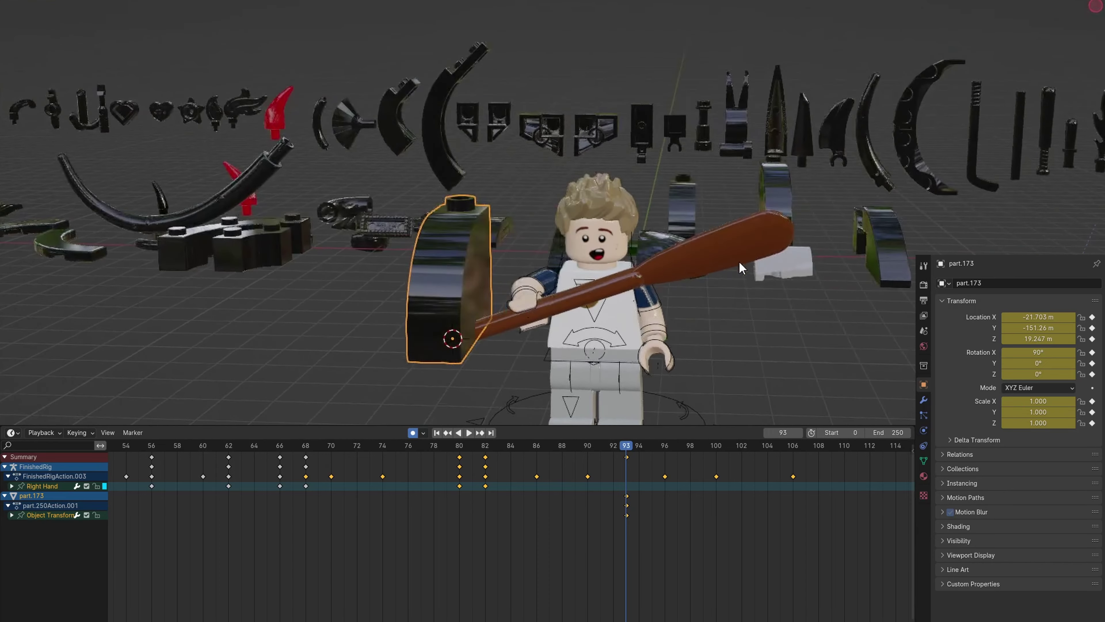
key("i")
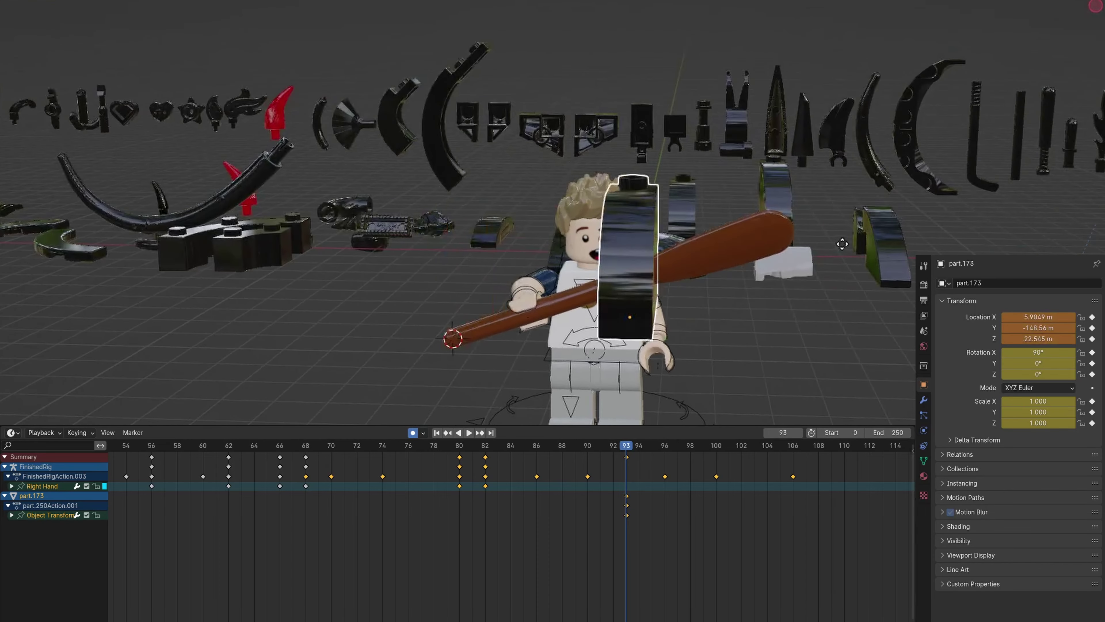
left_click(848, 244)
key("r")
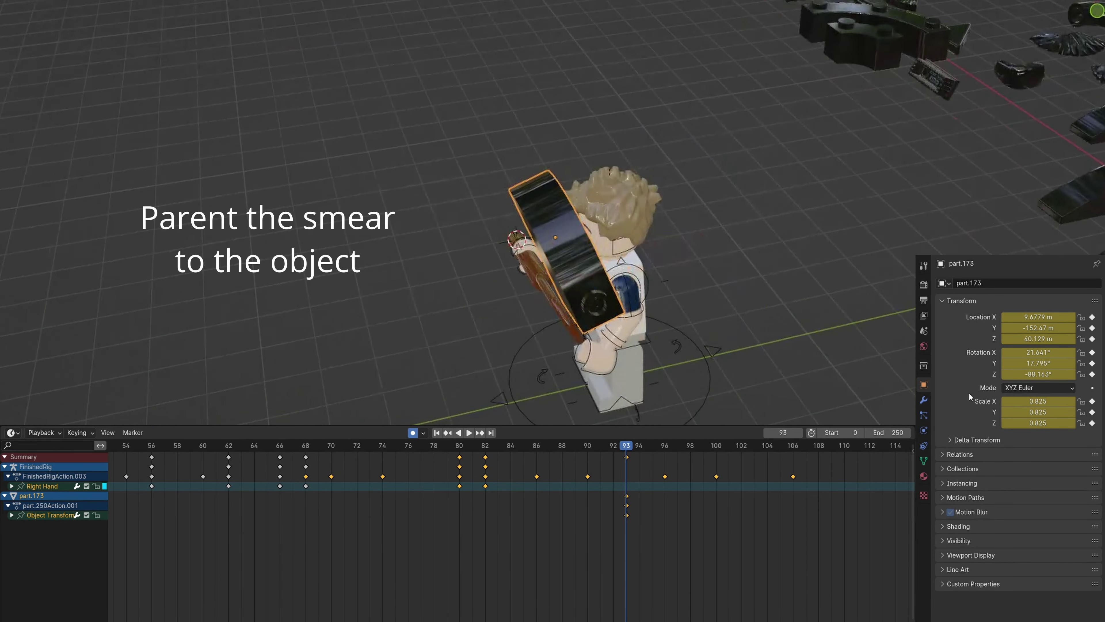
- Parent the curved smear brick to the bat with a Child Of constraint and copy the bat's hex colour onto it
left_click(924, 445)
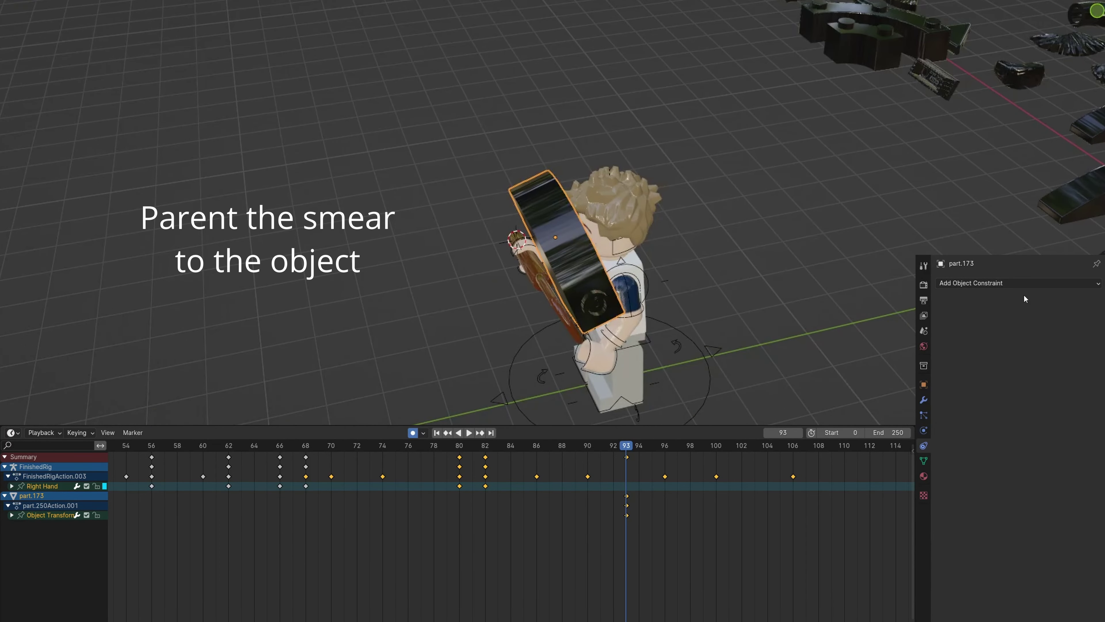
left_click(1018, 283)
left_click(1061, 332)
left_click(1081, 316)
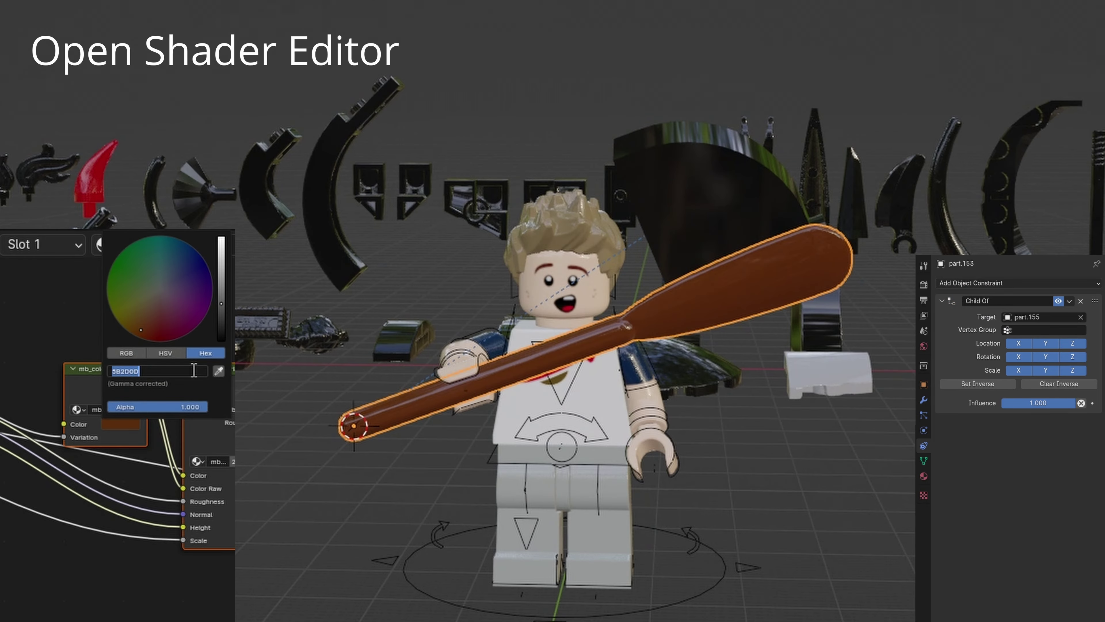
left_click(126, 424)
key("ctrl+v")
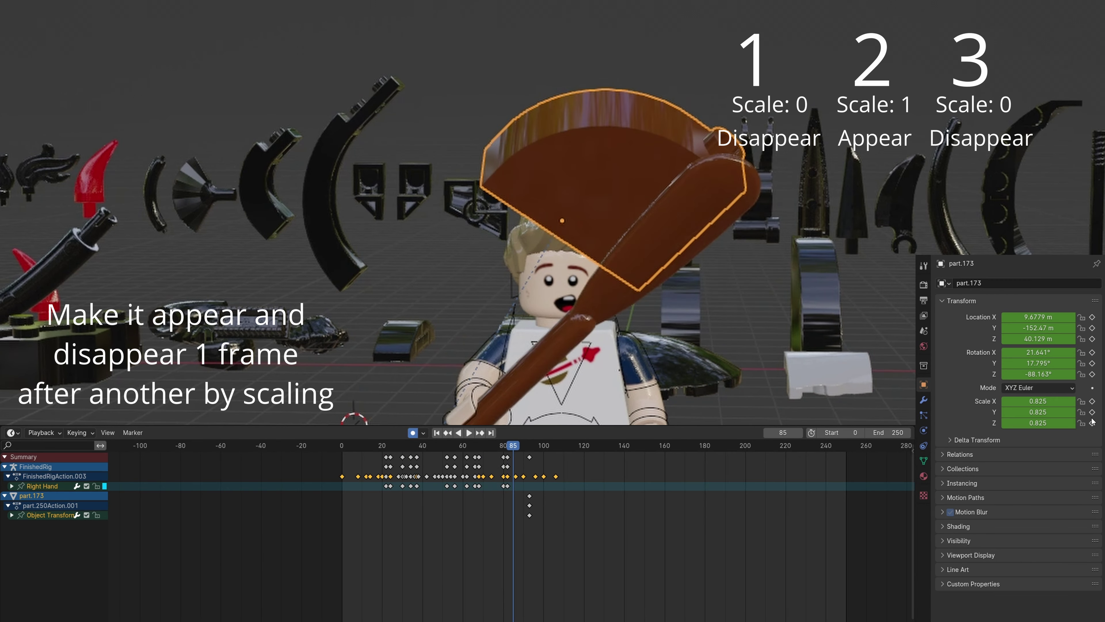
- Keyframe the curved smear's scale from frame 85 so it appears and disappears one frame after another, and play the animation
key("Right")
key("Right")
key("Right")
key("space")
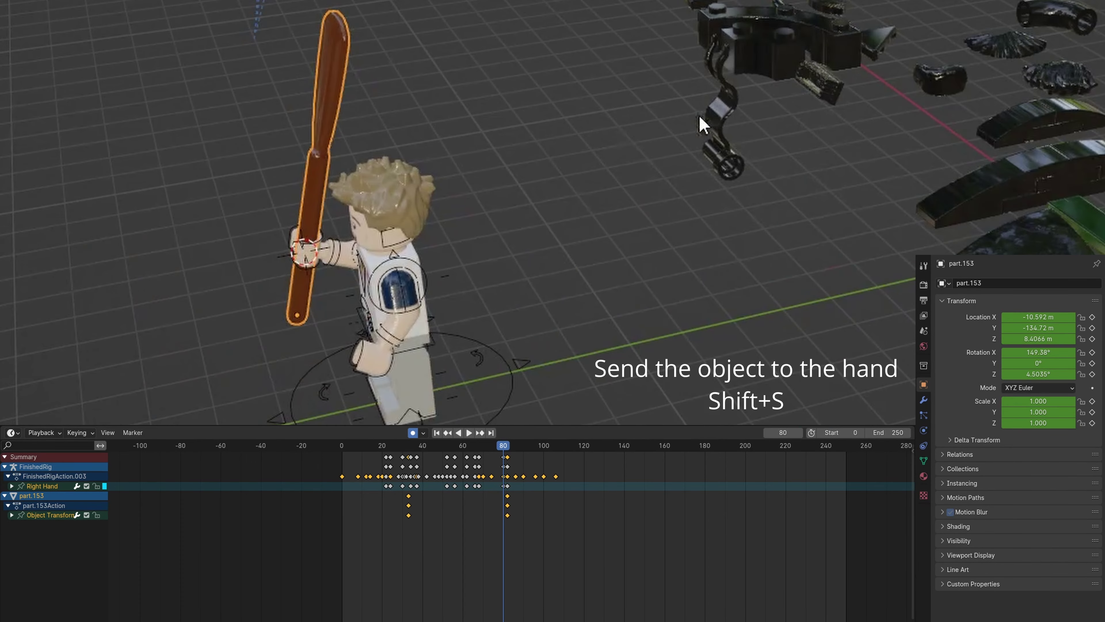
- Snap the forked black piece to the bat at scale 0.915 as the second smear and give it the bat's hex colour
left_click(719, 115)
key("shift+s")
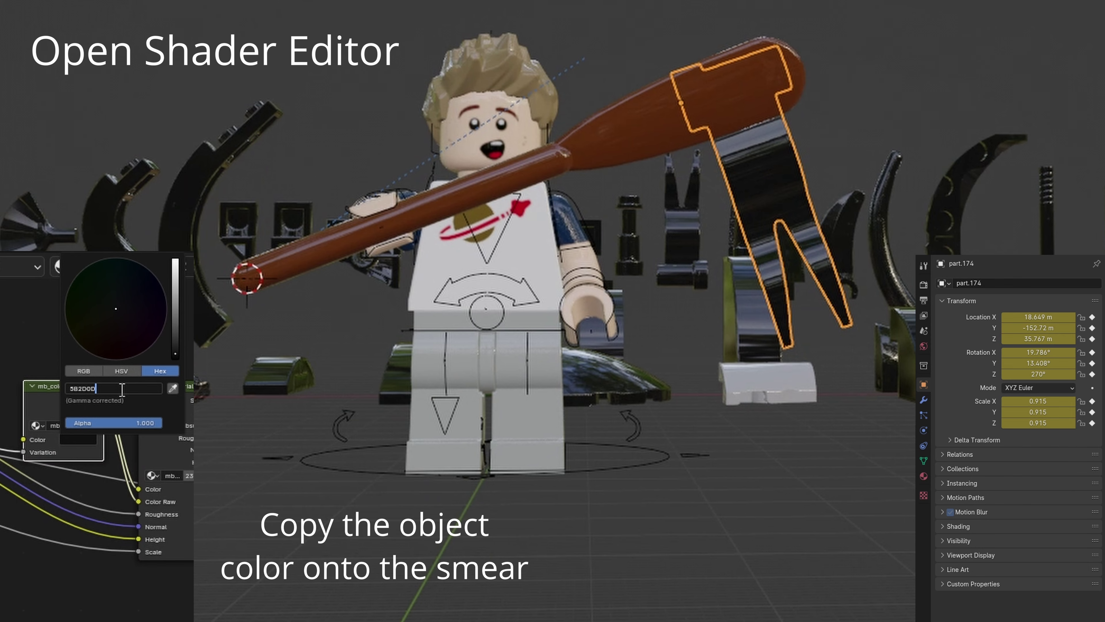
key("Return")
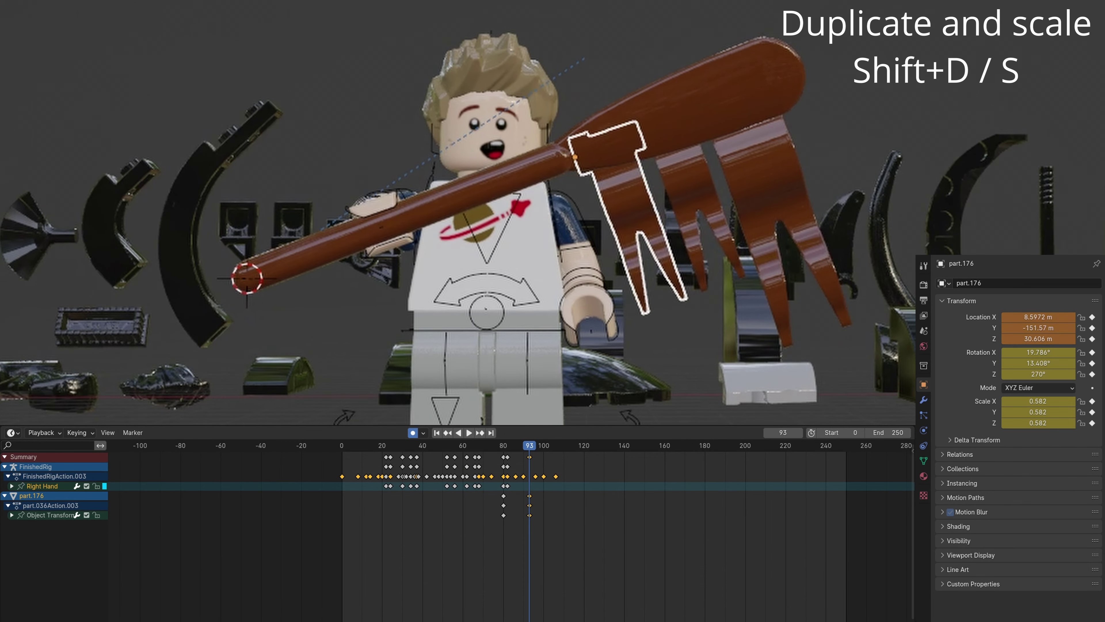
- Parent the three forked smears to the bat with Child Of constraints and keyframe their scale to make them appear and disappear
left_click(840, 233, "shift")
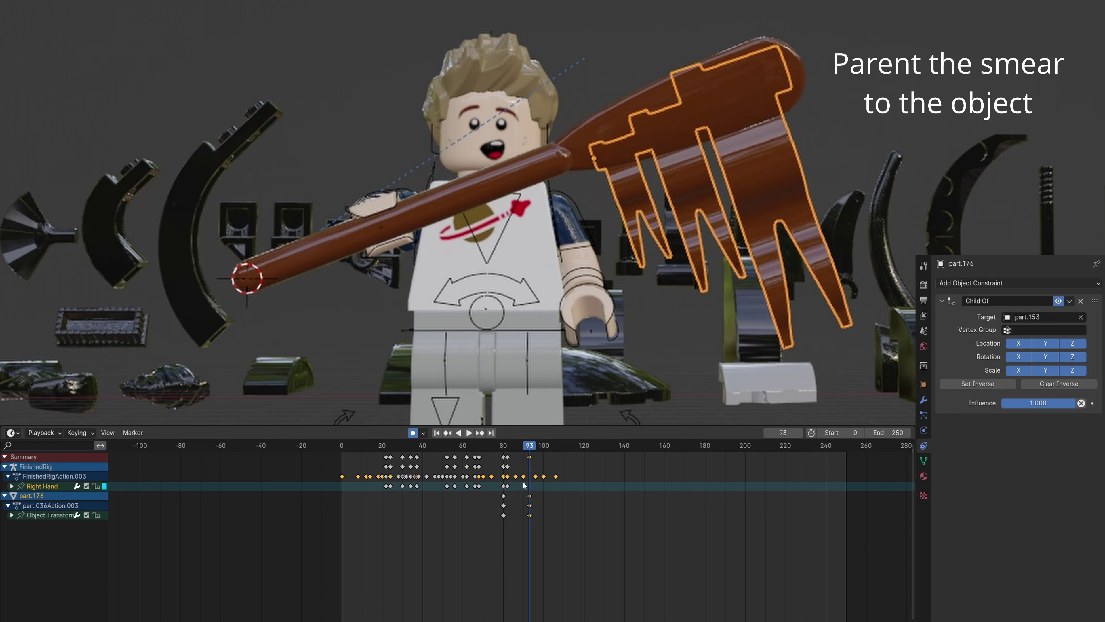
left_click(526, 445)
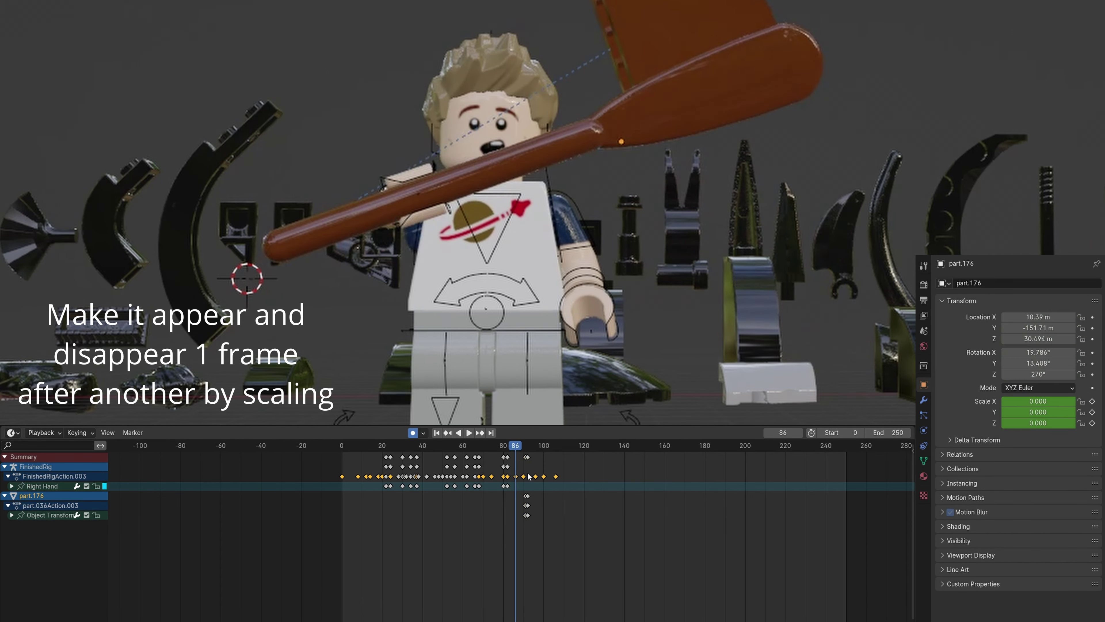
left_click(540, 446)
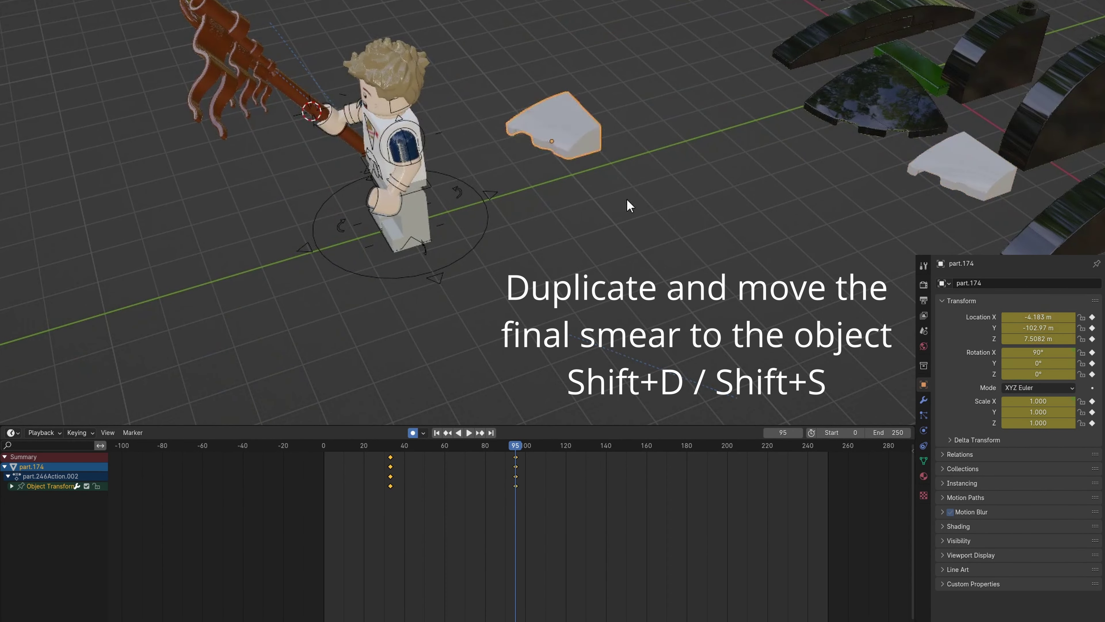
- Snap the duplicated white brick onto the bat at frame 95 as the final smear
key("shift+s")
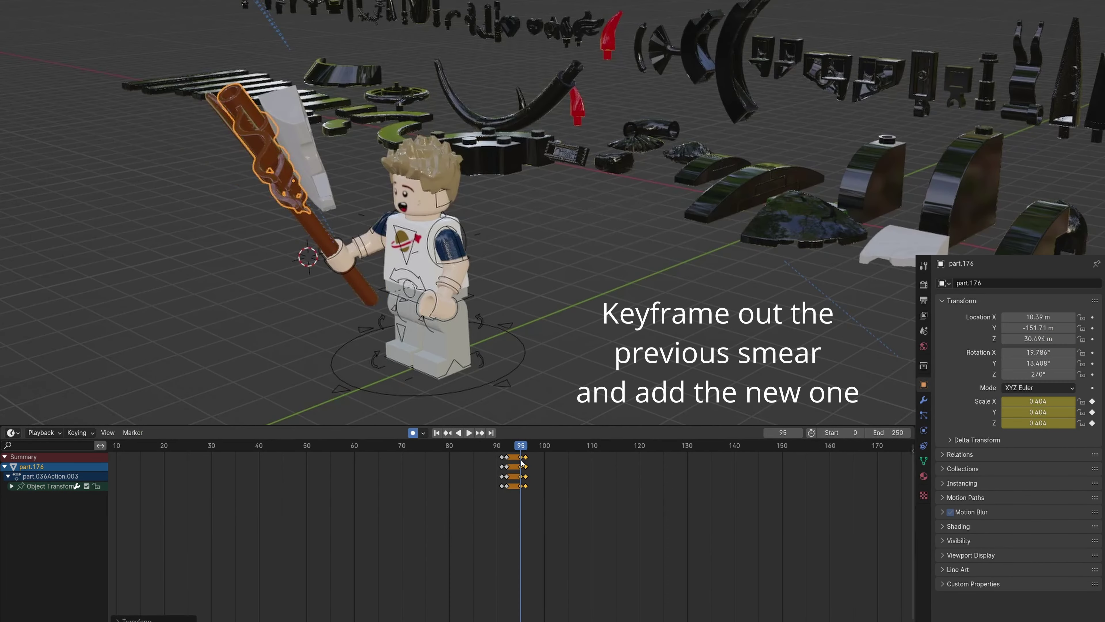